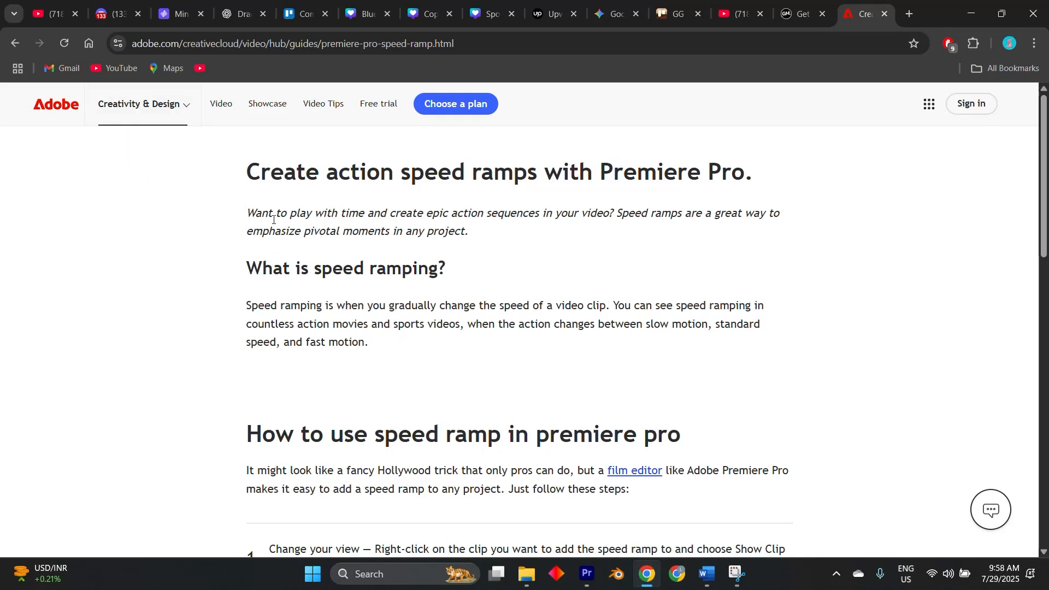
# Step: Read Adobe's speed ramp guide, highlighting the paragraph that explains what speed ramping is
pyautogui.scroll(-1, 273, 219)
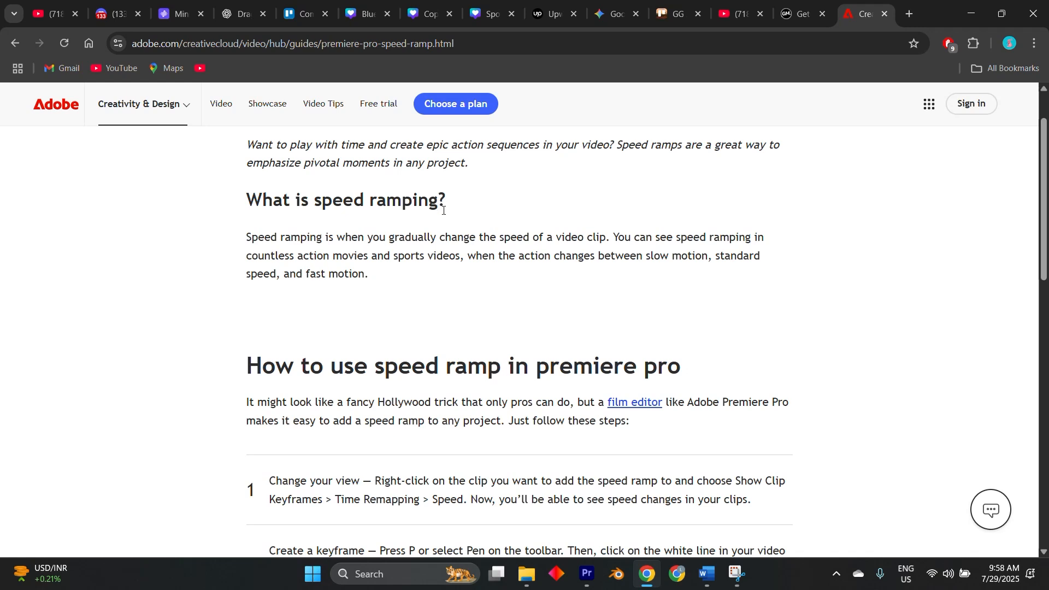
pyautogui.scroll(1, 349, 257)
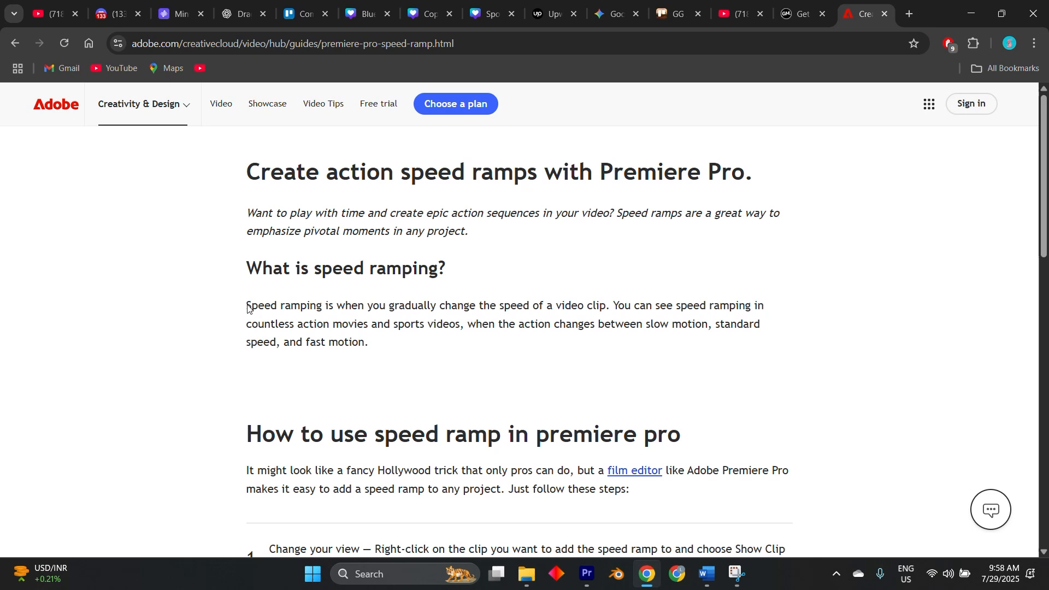
pyautogui.moveTo(248, 308); pyautogui.dragTo(383, 348)
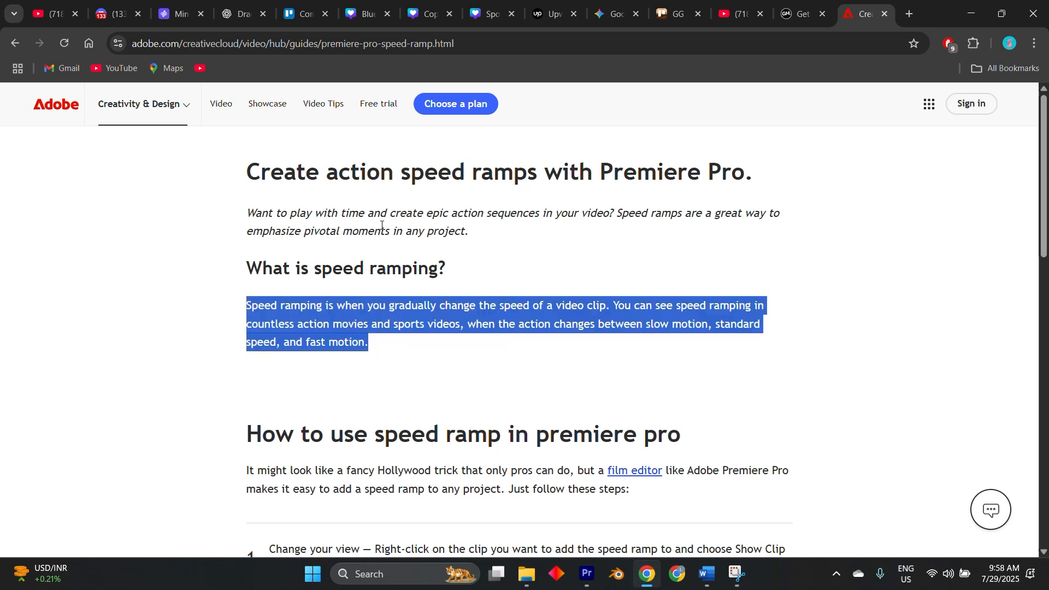
pyautogui.click(415, 320)
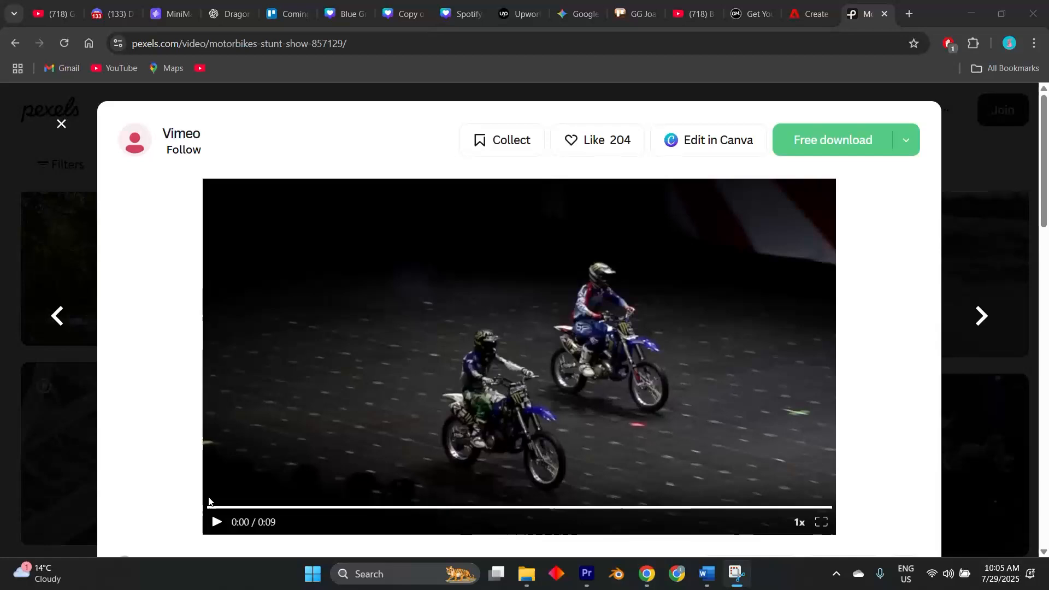
# Step: Preview the motorbike stunt show video on its Pexels page
pyautogui.click(212, 513)
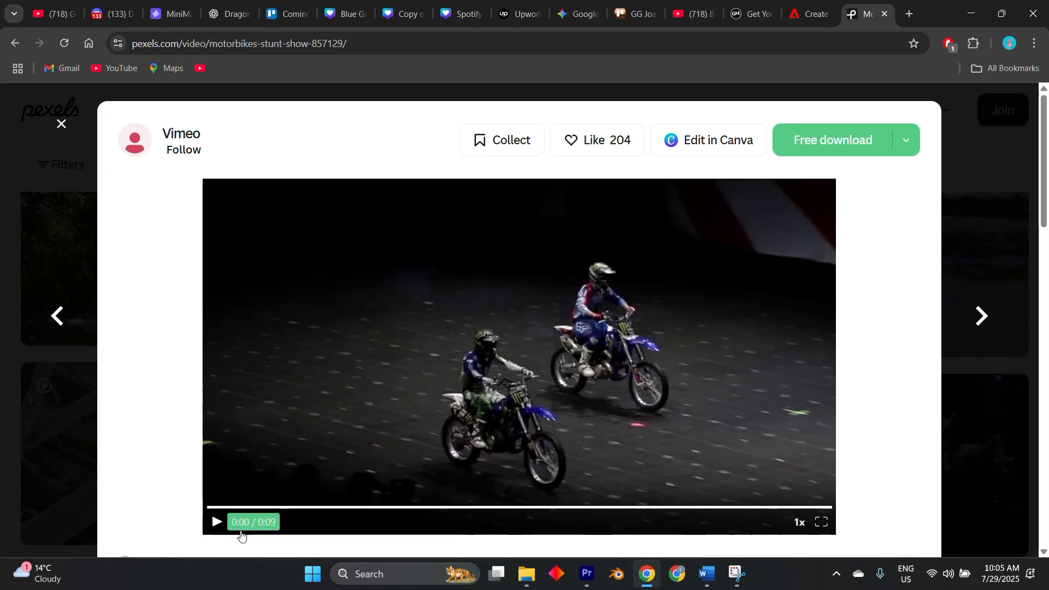
pyautogui.click(215, 523)
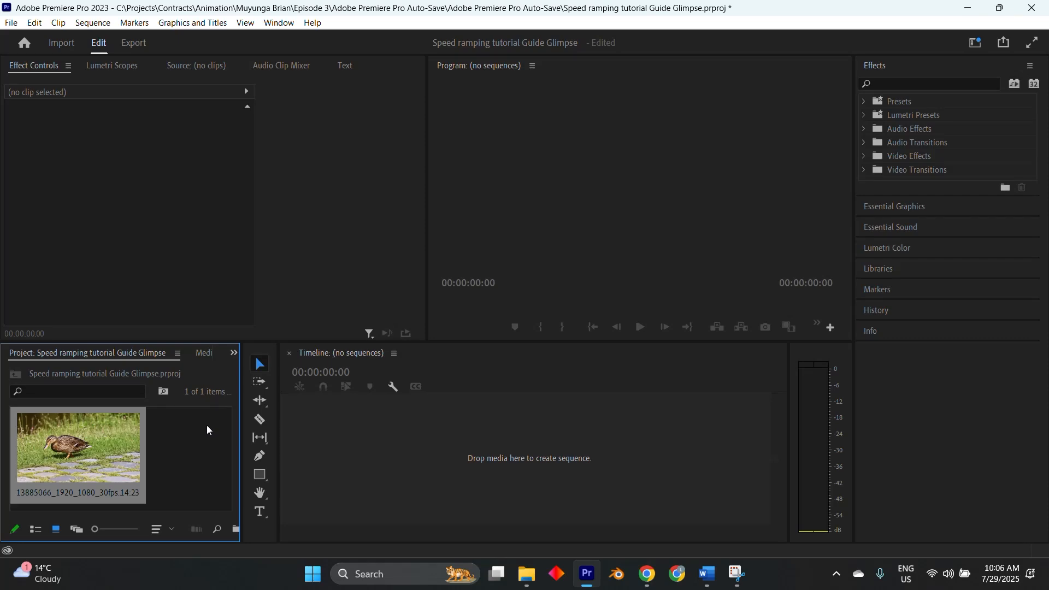
# Step: In Premiere Pro, create a sequence from the duck clip, play it, and return the playhead to 00:00:04:19
pyautogui.moveTo(115, 434); pyautogui.dragTo(371, 459)
pyautogui.click(640, 326)
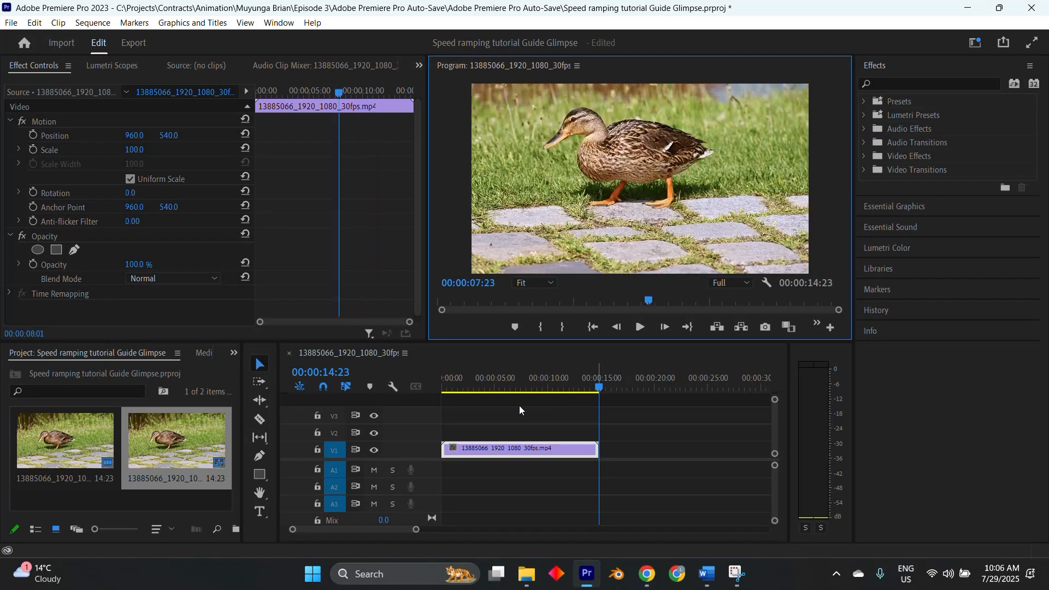
pyautogui.click(492, 382)
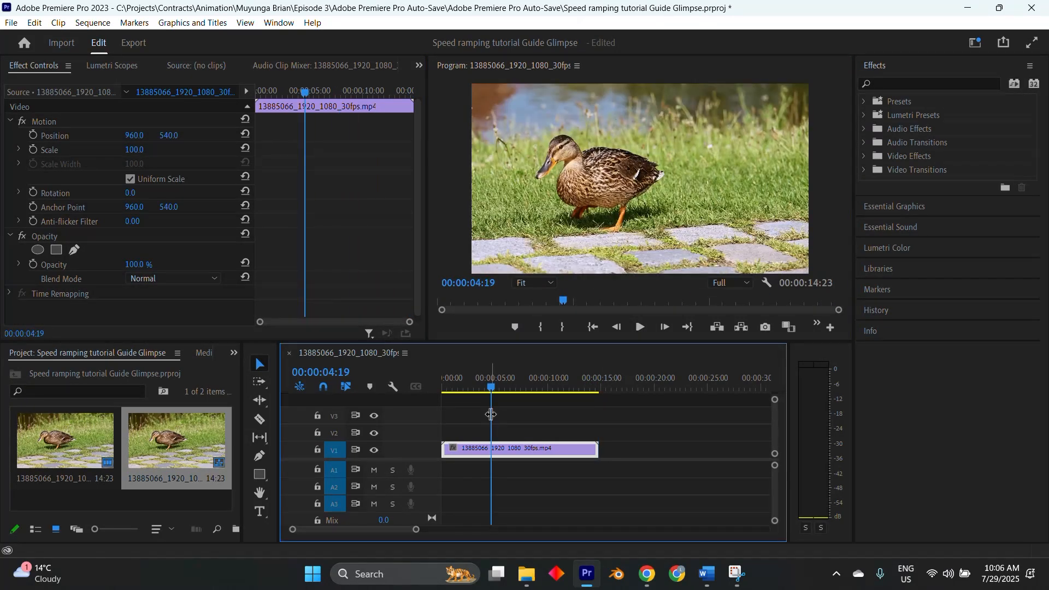
# Step: Show the duck clip's Time Remapping Speed keyframes and enlarge track V1 to expose the speed line
pyautogui.rightClick(524, 453)
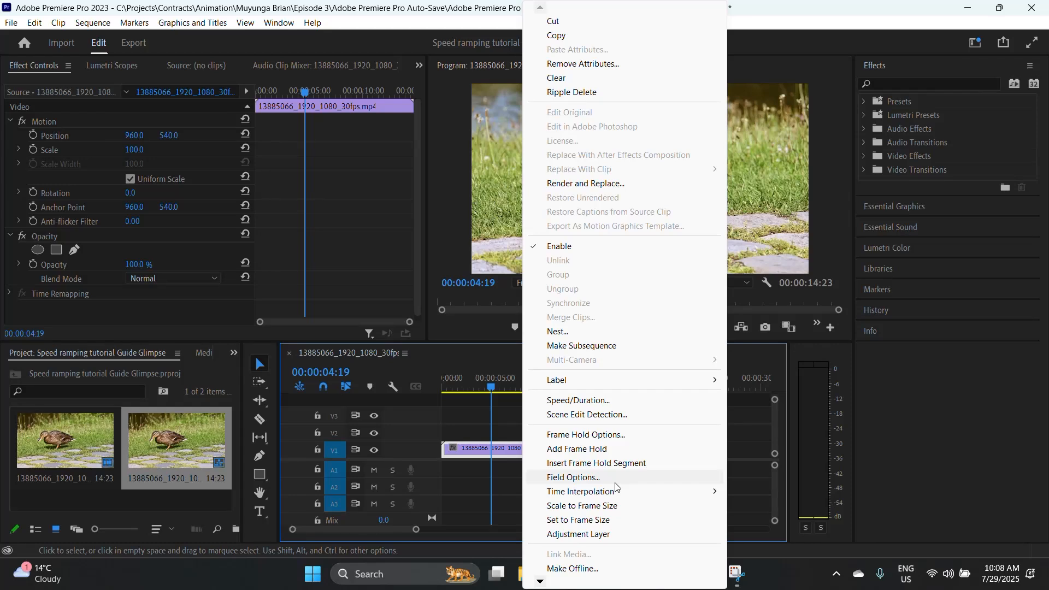
pyautogui.scroll(-3, 572, 569)
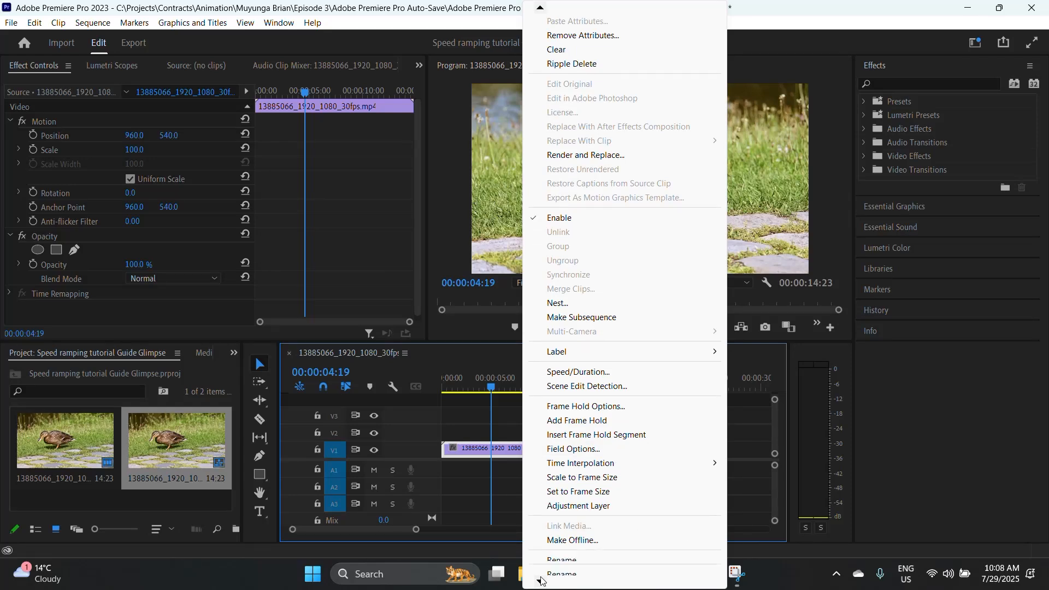
pyautogui.moveTo(573, 571)
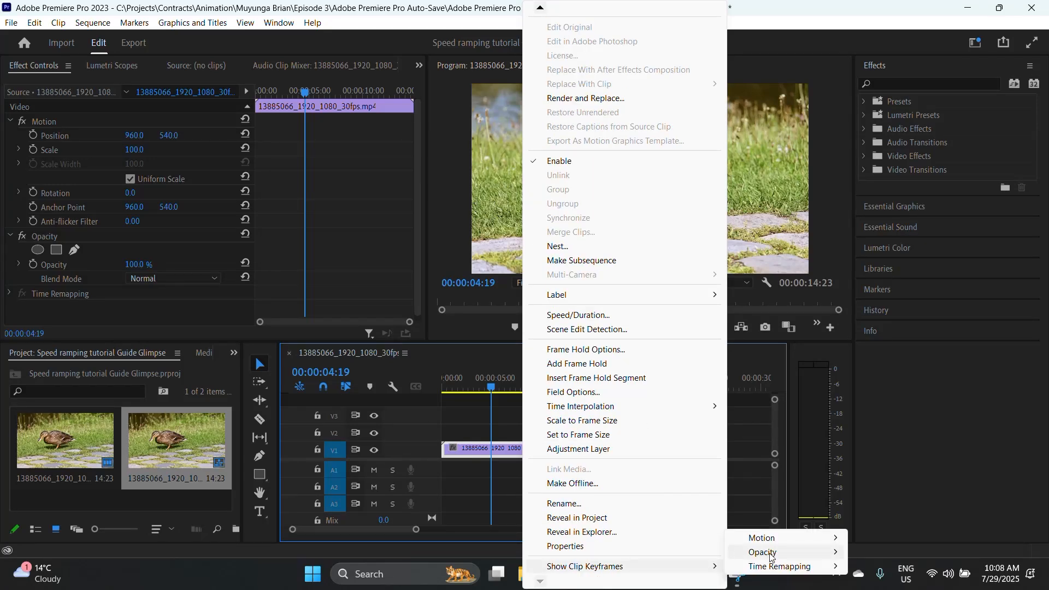
pyautogui.moveTo(778, 568)
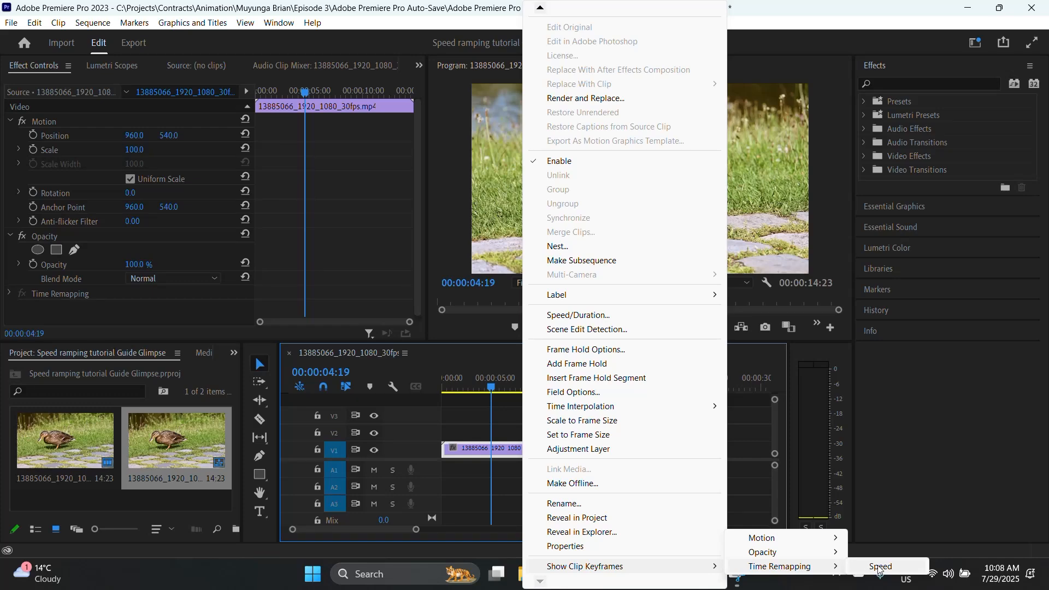
pyautogui.click(880, 568)
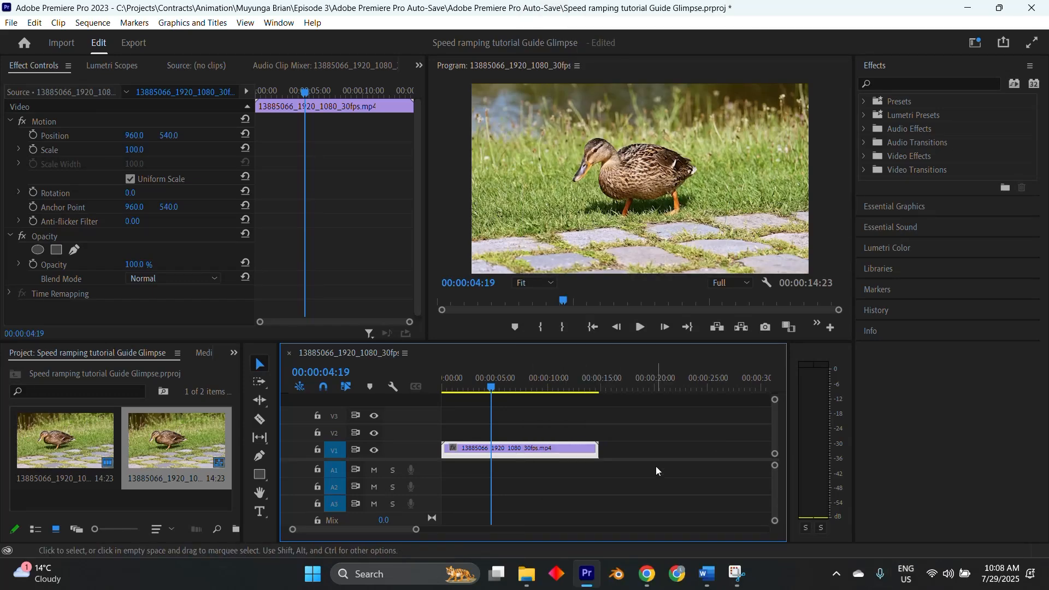
pyautogui.moveTo(775, 458)
pyautogui.mouseDown()
pyautogui.moveTo(772, 445)
pyautogui.moveTo(775, 453)
pyautogui.mouseUp()
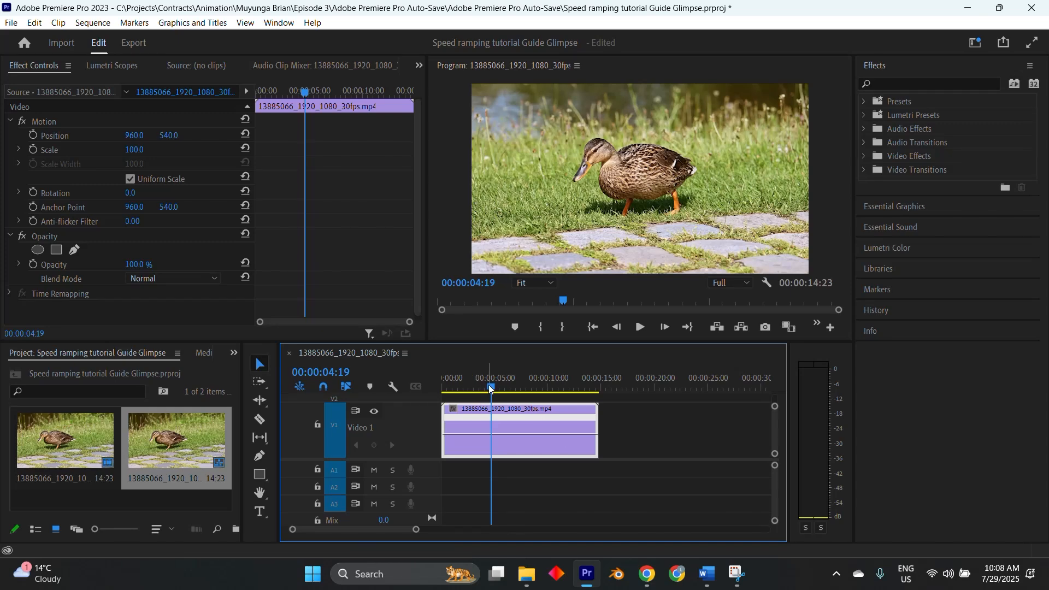
# Step: Add speed keyframes to the duck clip at 00:00:04:05 and 00:00:09:29 with the Pen tool
pyautogui.moveTo(490, 389)
pyautogui.mouseDown()
pyautogui.moveTo(475, 389)
pyautogui.moveTo(507, 389)
pyautogui.mouseUp()
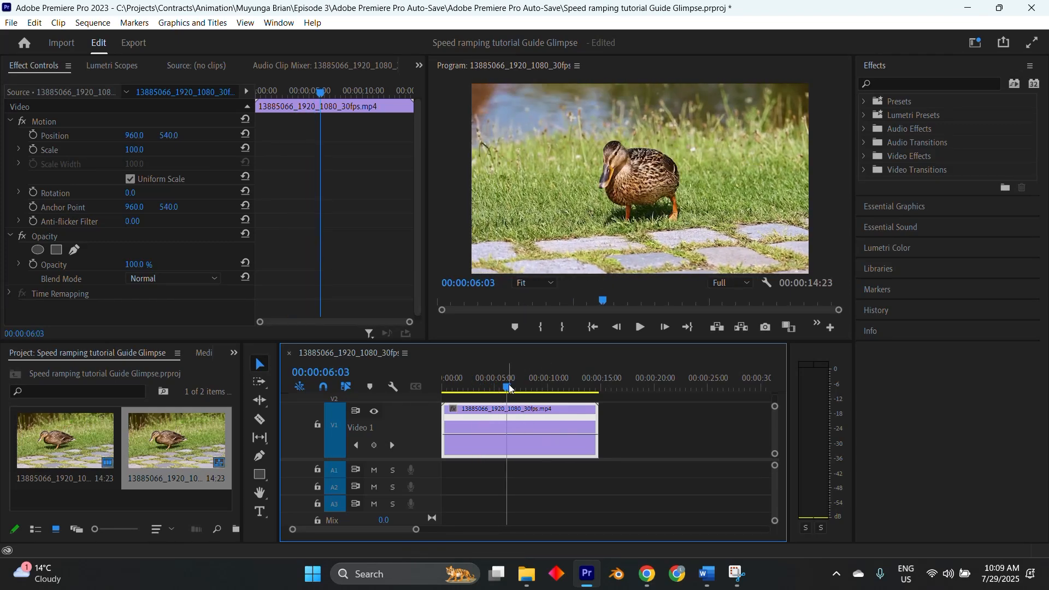
pyautogui.moveTo(510, 389); pyautogui.dragTo(489, 389)
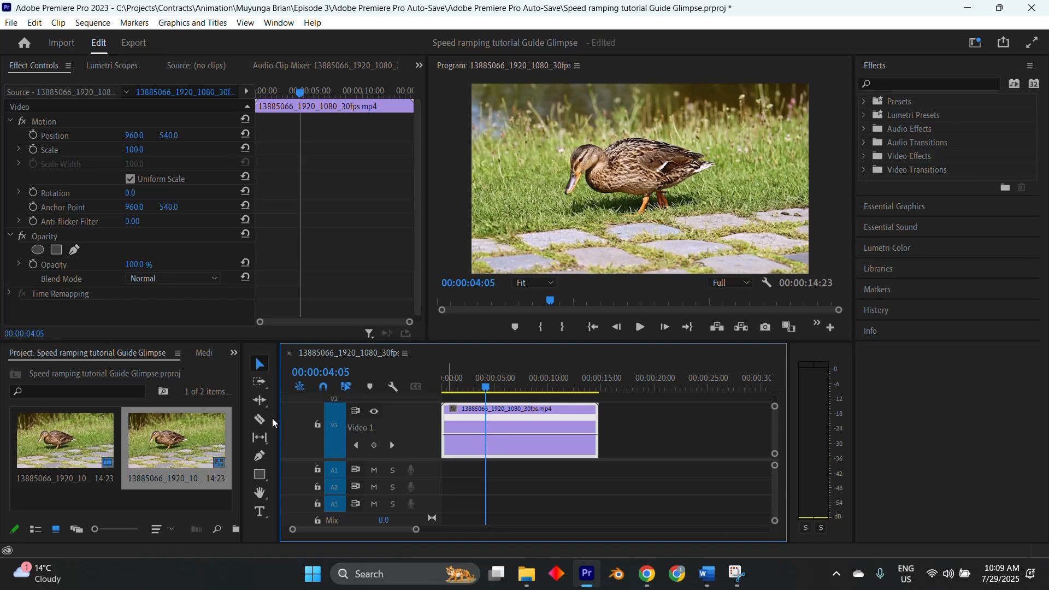
pyautogui.click(258, 458)
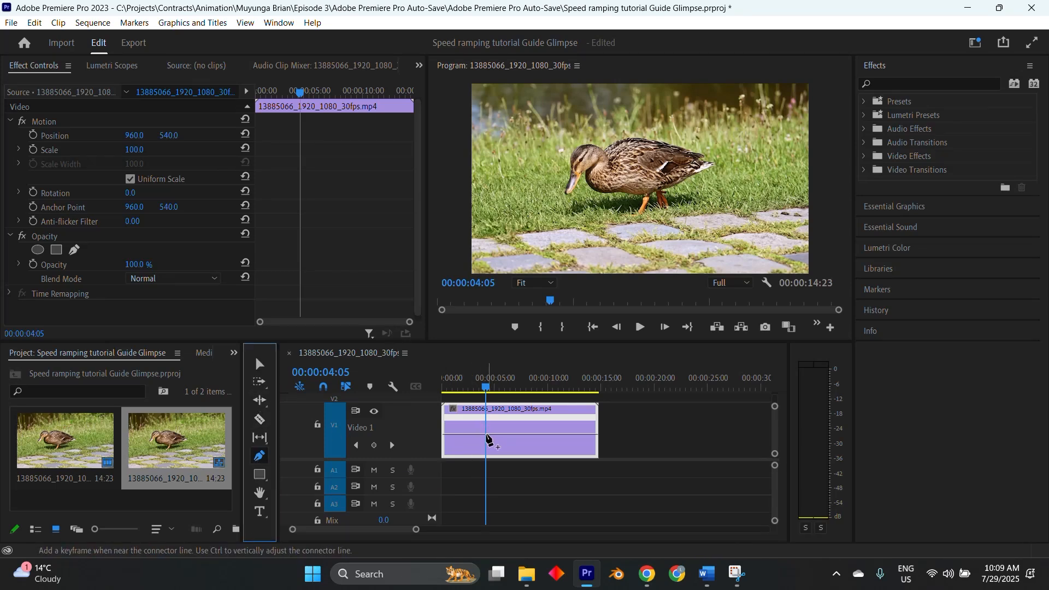
pyautogui.click(488, 434)
pyautogui.click(488, 435)
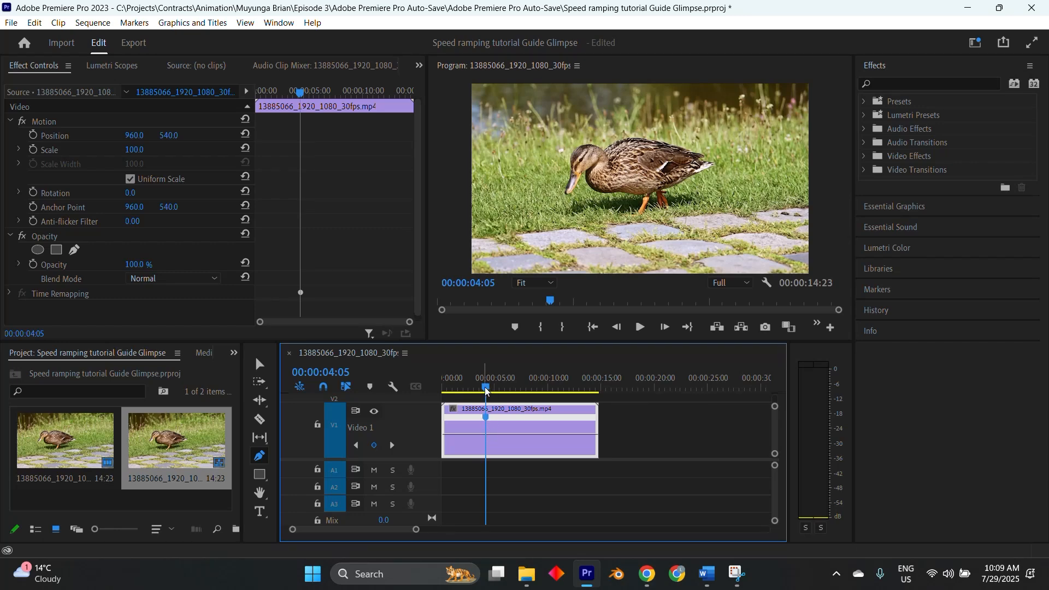
pyautogui.moveTo(486, 391); pyautogui.dragTo(552, 431)
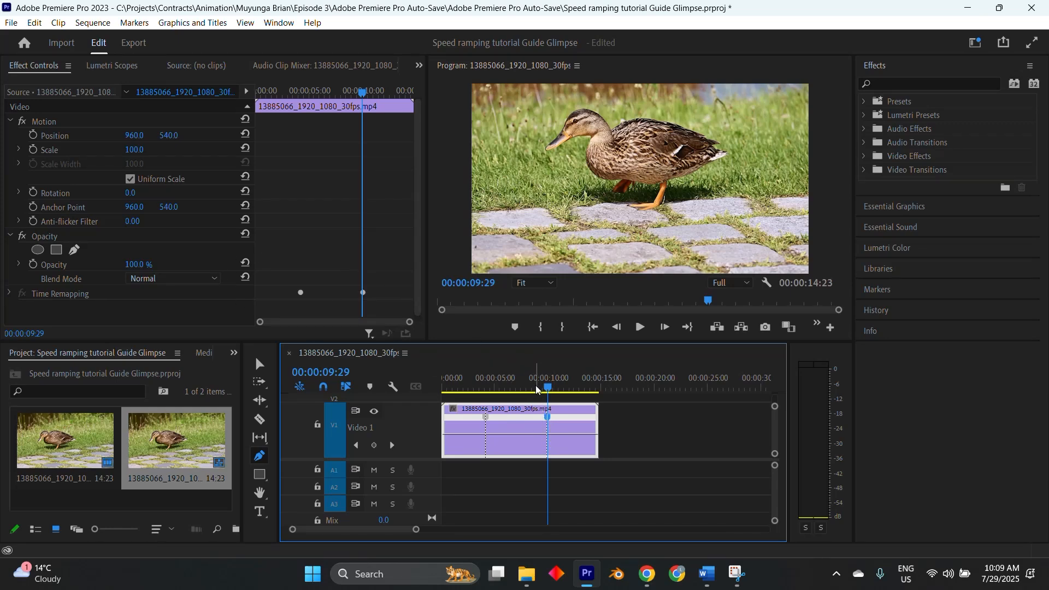
# Step: Raise the speed between the two keyframes to 200% with the Selection tool and play back the sped-up section
pyautogui.moveTo(549, 386); pyautogui.dragTo(508, 404)
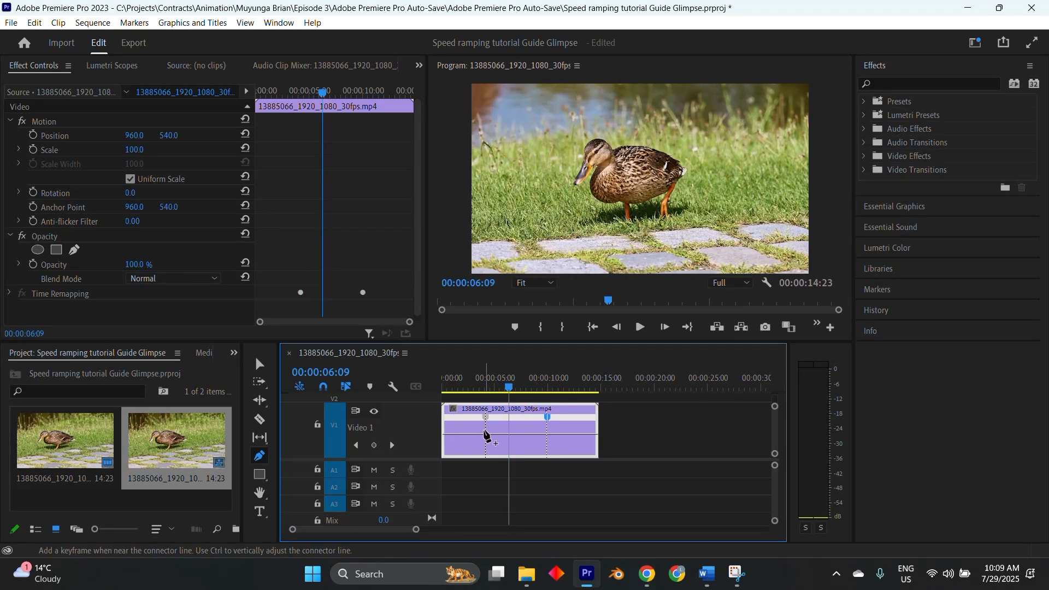
pyautogui.press('v')
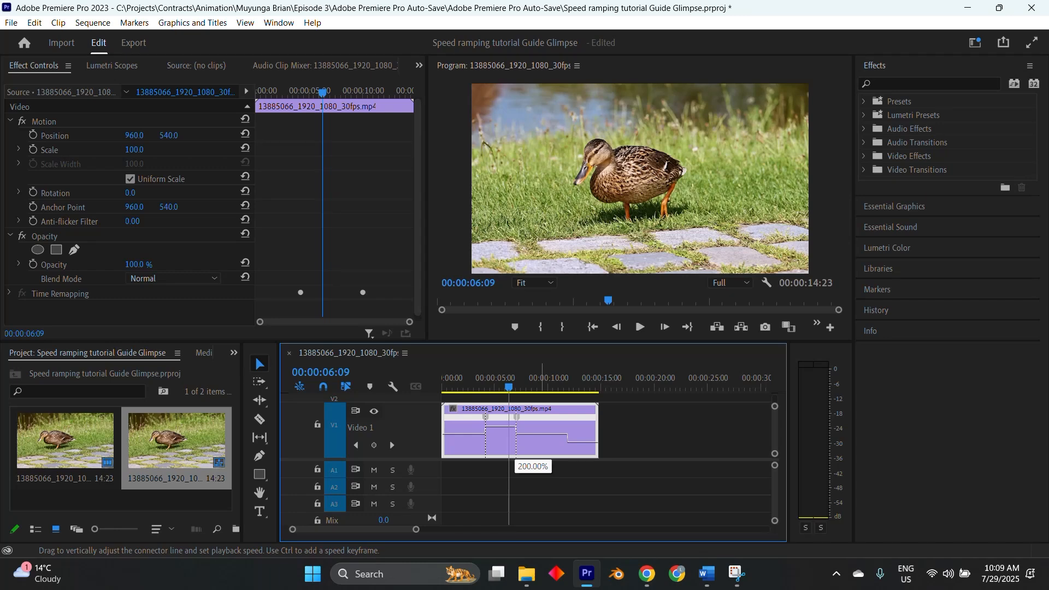
pyautogui.moveTo(538, 428); pyautogui.dragTo(539, 426)
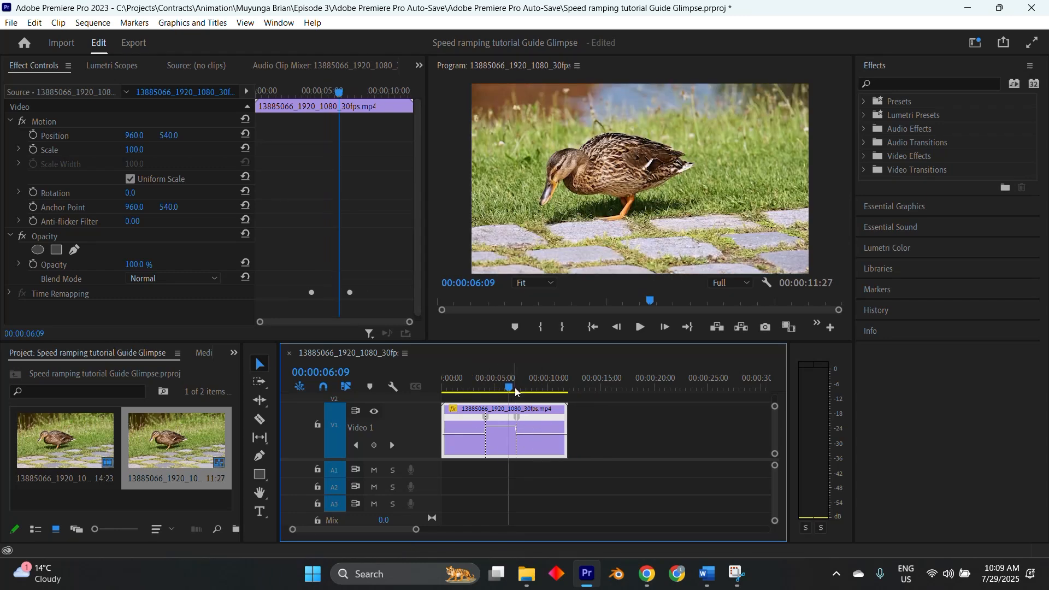
pyautogui.moveTo(515, 390); pyautogui.dragTo(472, 384)
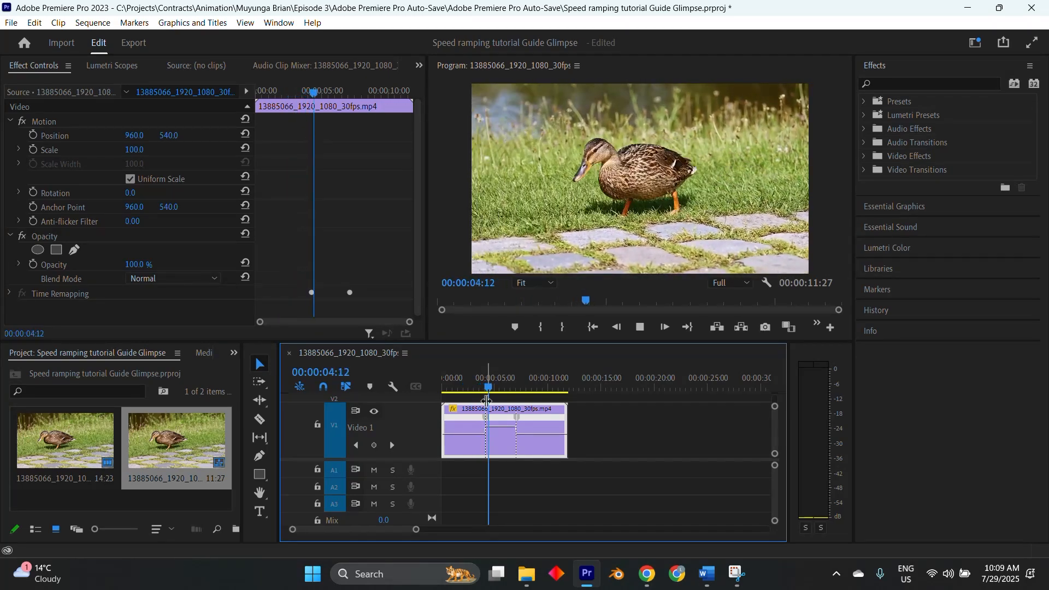
pyautogui.press('space')
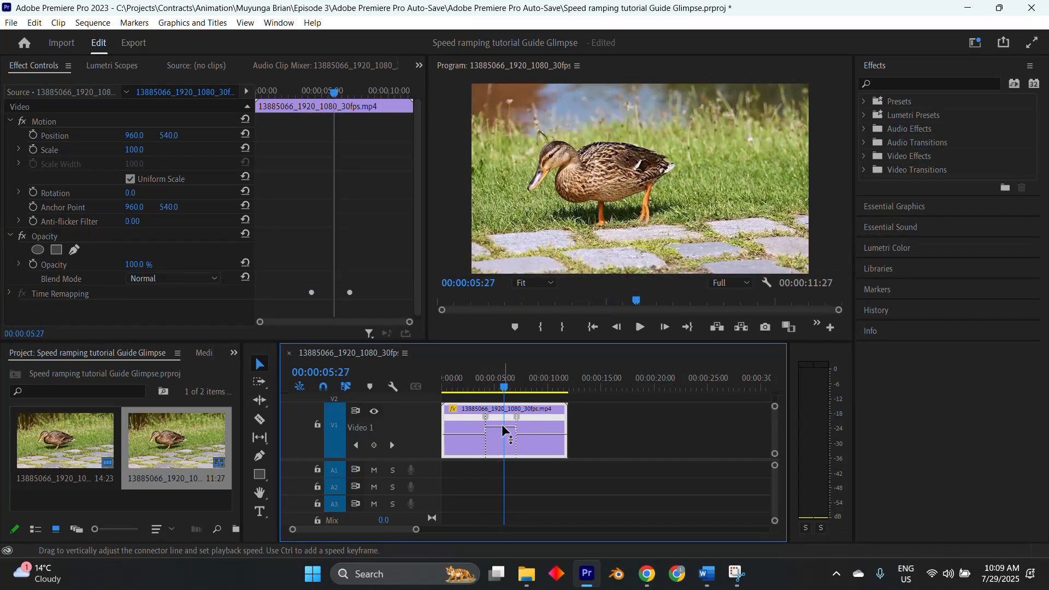
# Step: Raise the speed between the keyframes slightly further and play the clip again from near its start
pyautogui.moveTo(503, 423); pyautogui.dragTo(465, 390)
pyautogui.press('space')
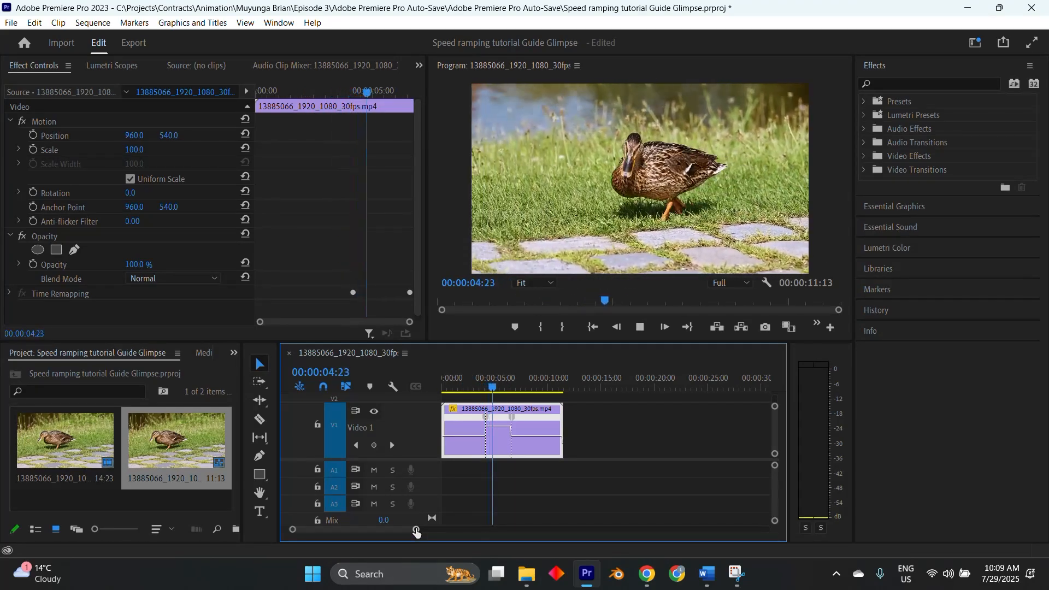
pyautogui.moveTo(416, 531); pyautogui.dragTo(384, 518)
pyautogui.press('space')
# Step: Split the first speed keyframe into a gradual ramp from about 00:00:04:05 to 00:00:04:20 and play it back
pyautogui.scroll(4, 569, 436)
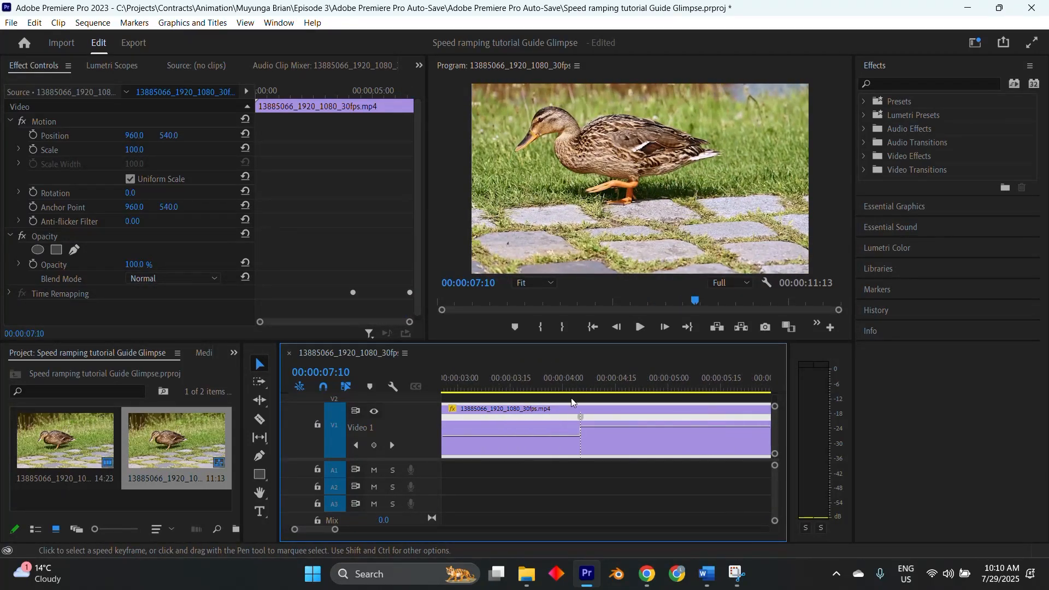
pyautogui.click(567, 376)
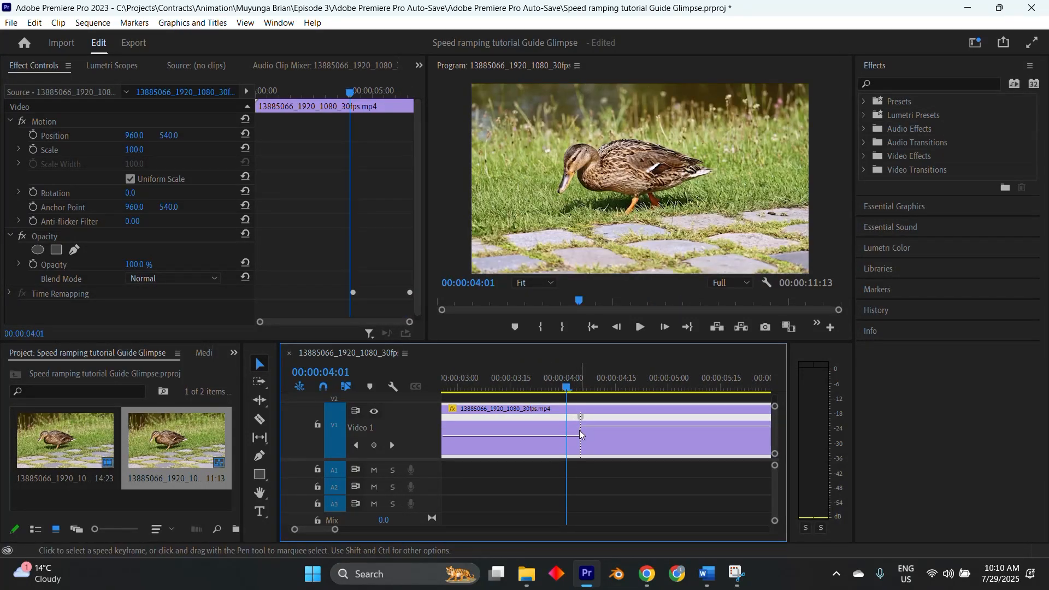
pyautogui.moveTo(581, 426); pyautogui.dragTo(599, 419)
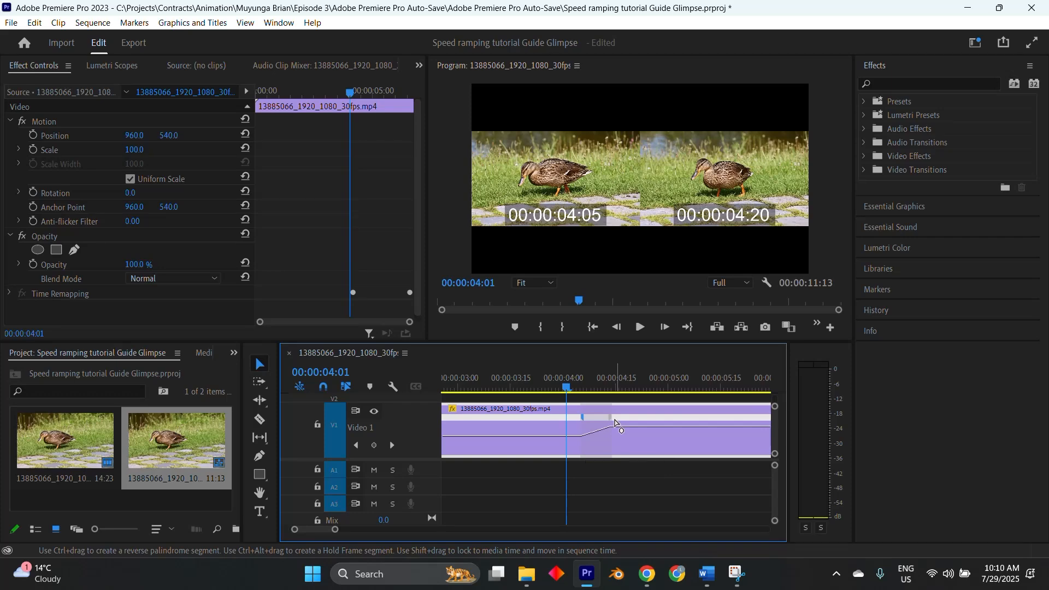
pyautogui.moveTo(616, 422); pyautogui.dragTo(616, 423)
pyautogui.press('space')
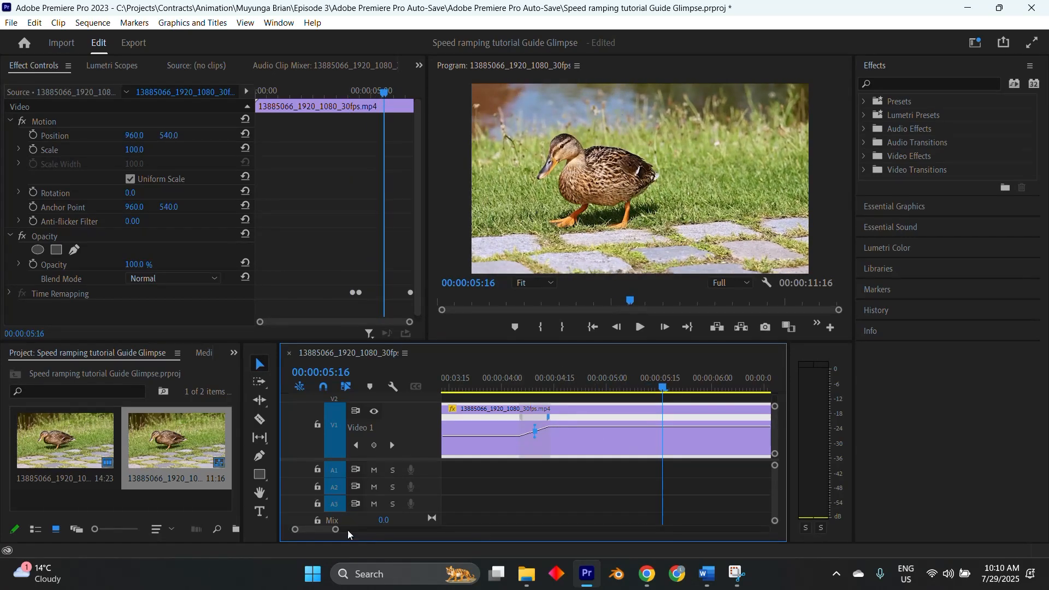
# Step: Split the second speed keyframe into a gradual slowdown ramp and play back the result
pyautogui.moveTo(337, 533); pyautogui.dragTo(370, 530)
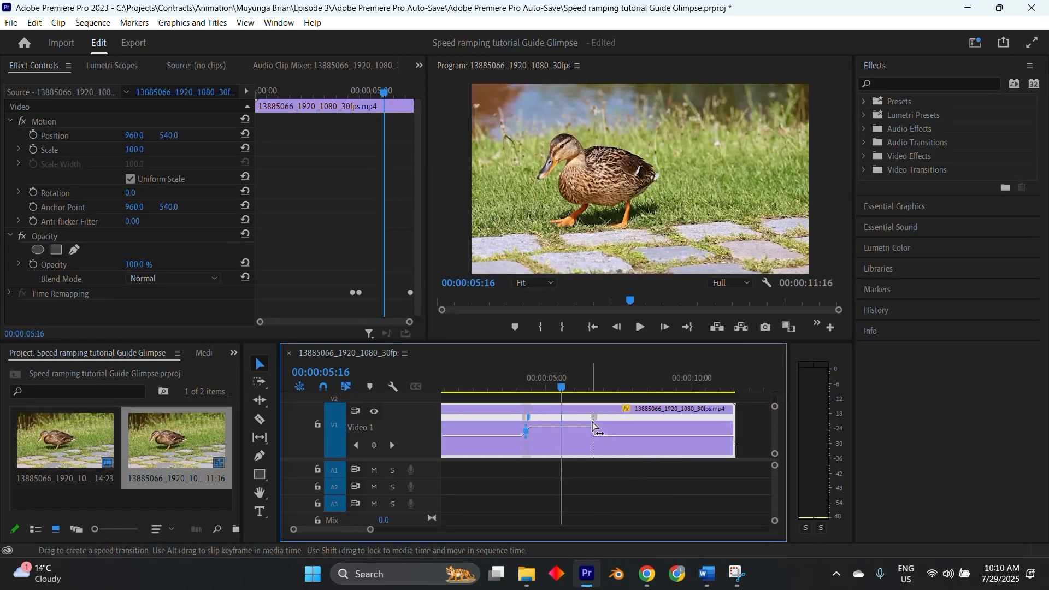
pyautogui.moveTo(594, 421)
pyautogui.mouseDown()
pyautogui.moveTo(580, 420)
pyautogui.moveTo(604, 415)
pyautogui.mouseUp()
pyautogui.press('space')
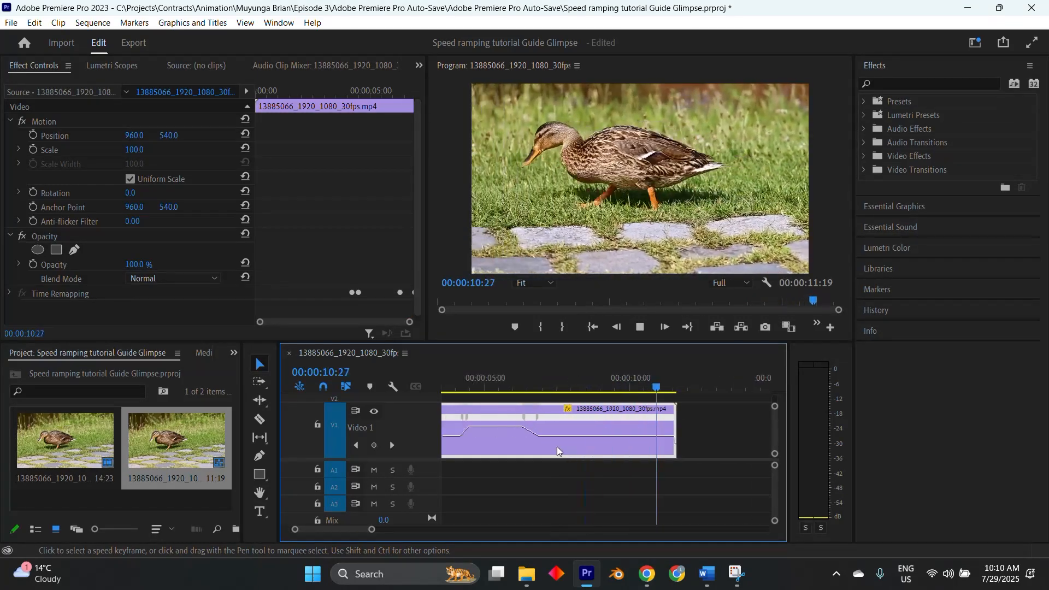
pyautogui.press('space')
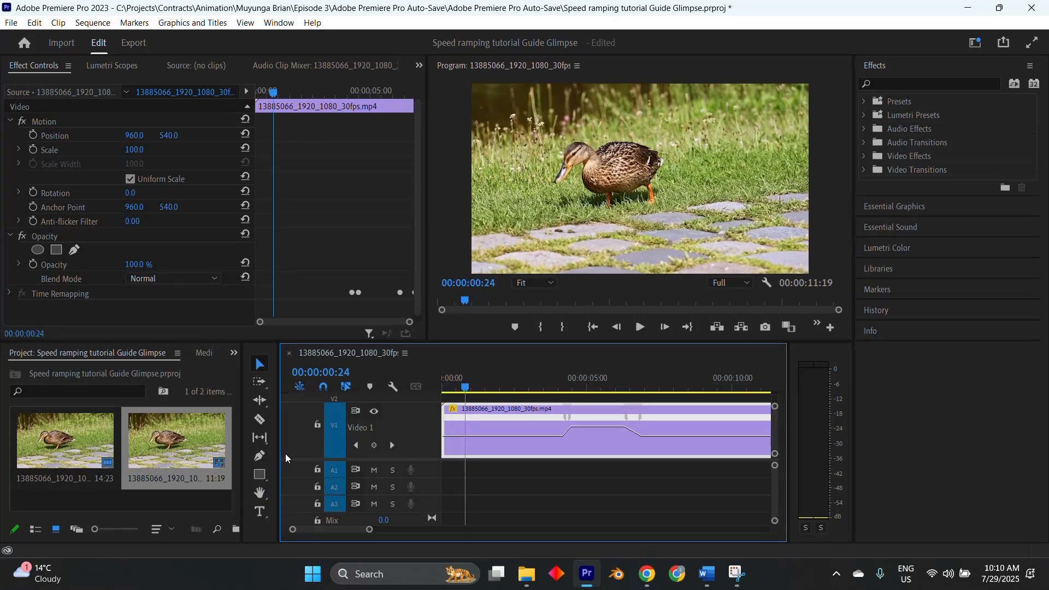
# Step: Overwrite the ramped clip on track V1 with the original duck clip and play it from the start
pyautogui.moveTo(71, 446); pyautogui.dragTo(432, 462)
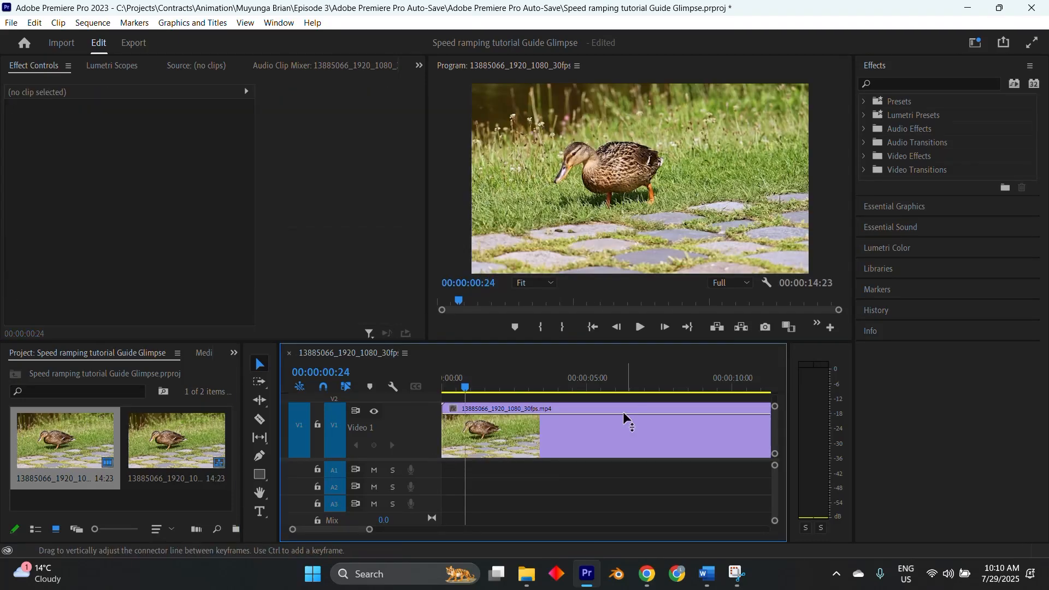
pyautogui.click(589, 324)
pyautogui.press('space')
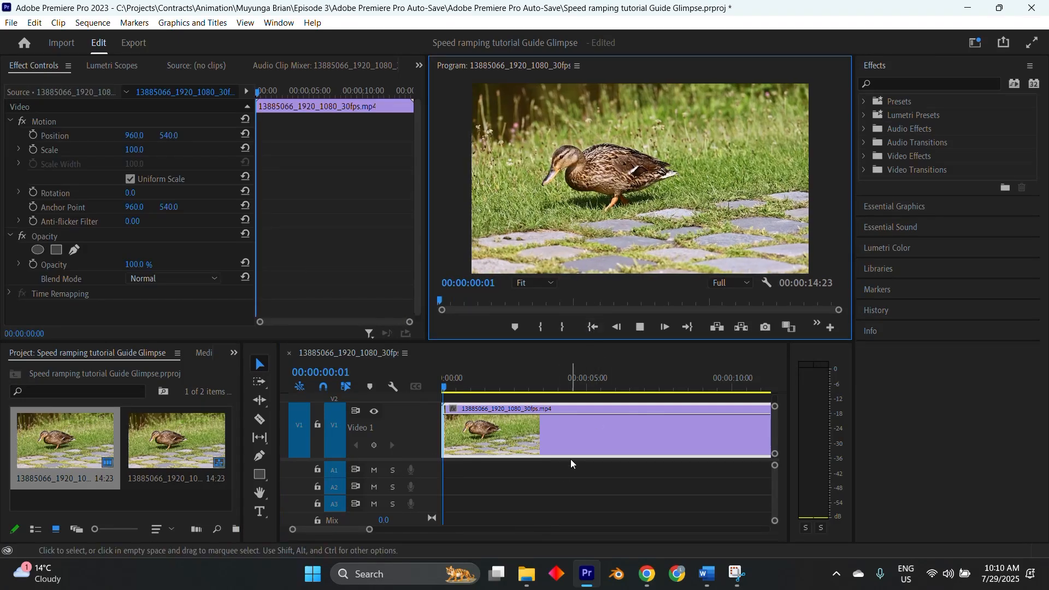
pyautogui.press('space')
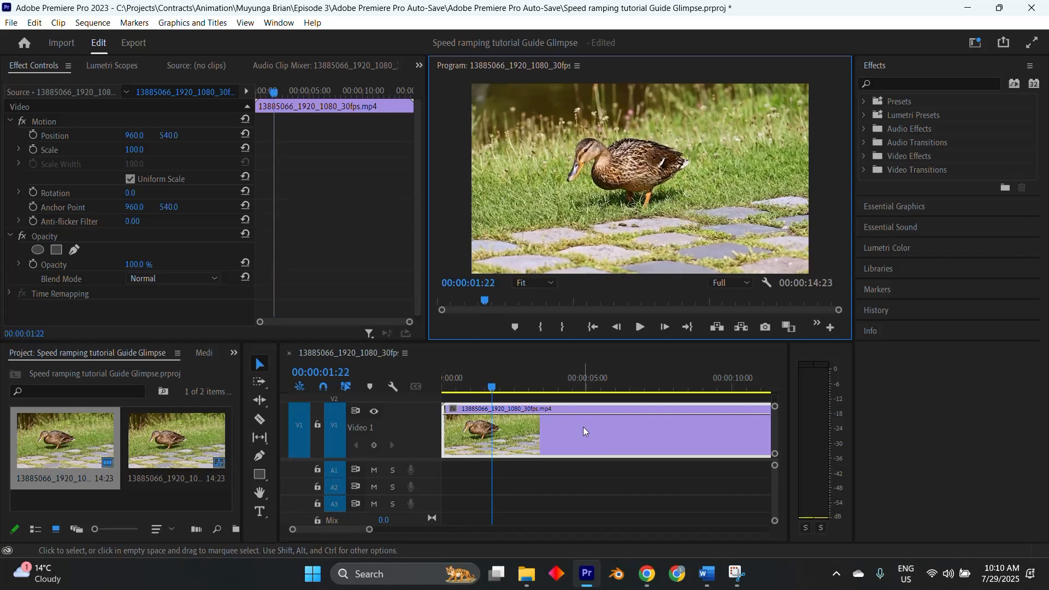
# Step: Set the duck clip's overall speed to 200% on track V1, keeping forward playback
pyautogui.click(582, 427)
pyautogui.press('space')
pyautogui.click(582, 428)
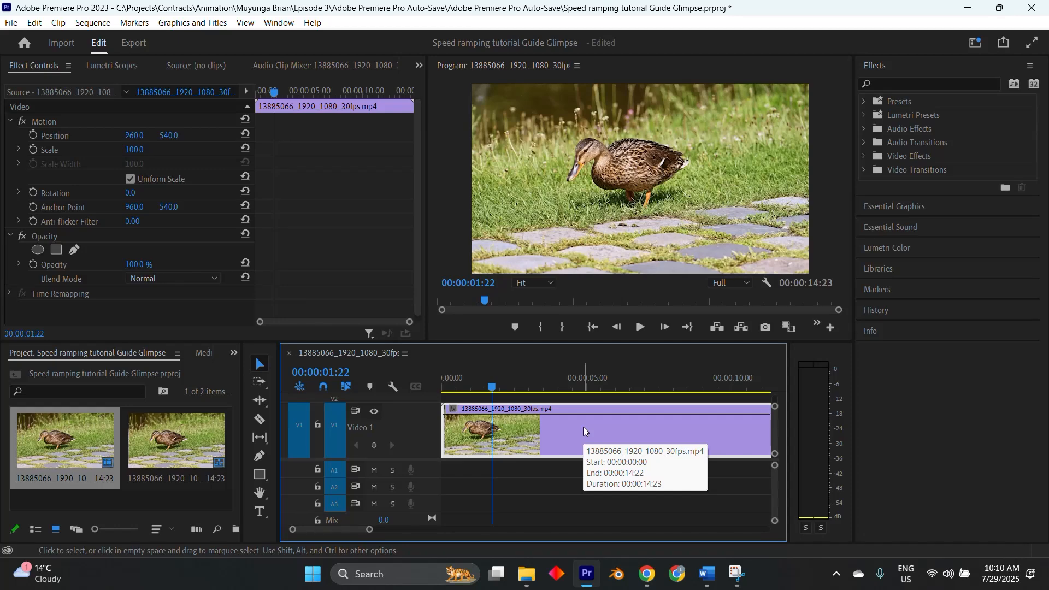
pyautogui.rightClick(584, 431)
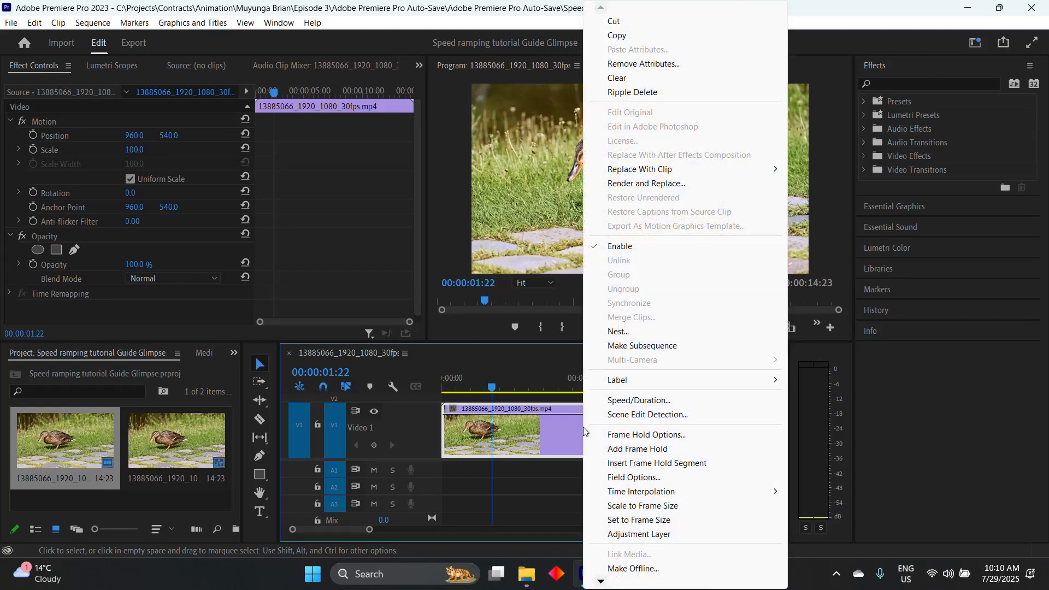
pyautogui.click(645, 403)
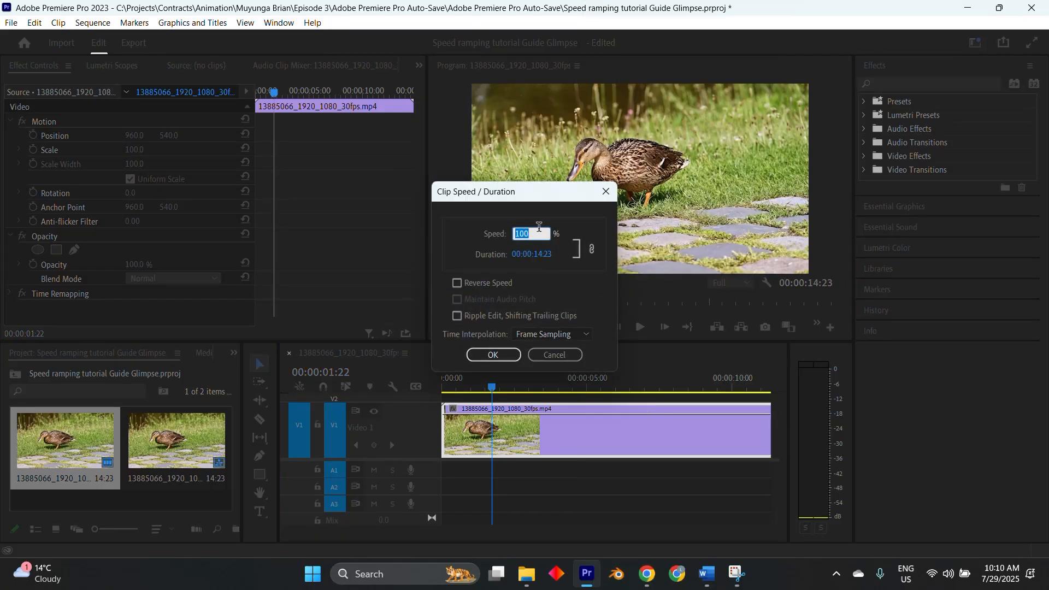
pyautogui.moveTo(534, 191); pyautogui.dragTo(589, 207)
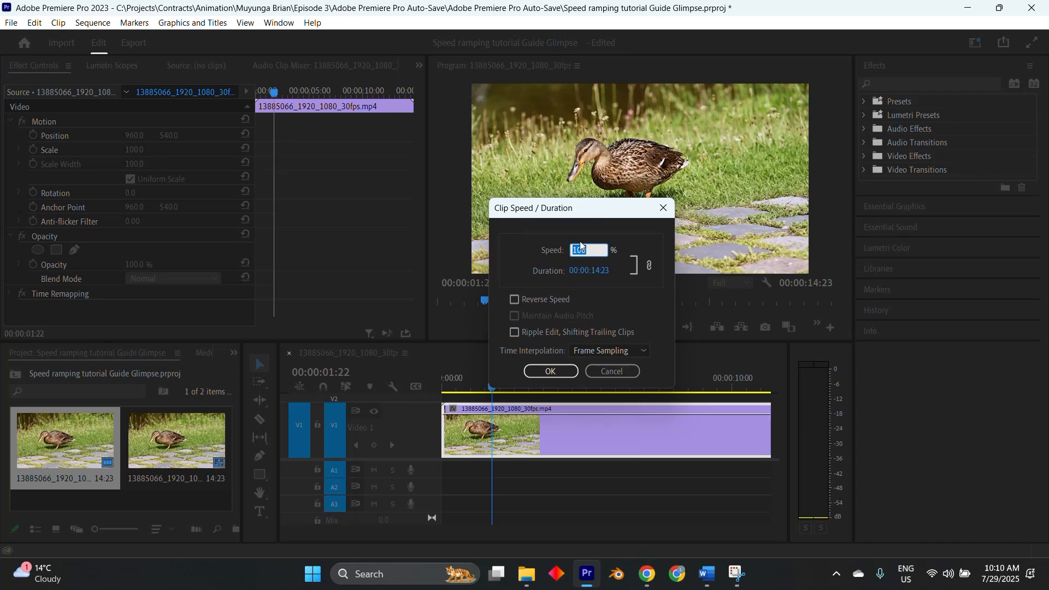
pyautogui.write('50')
pyautogui.press('BackSpace')
pyautogui.press('BackSpace')
pyautogui.write('200')
pyautogui.click(514, 299)
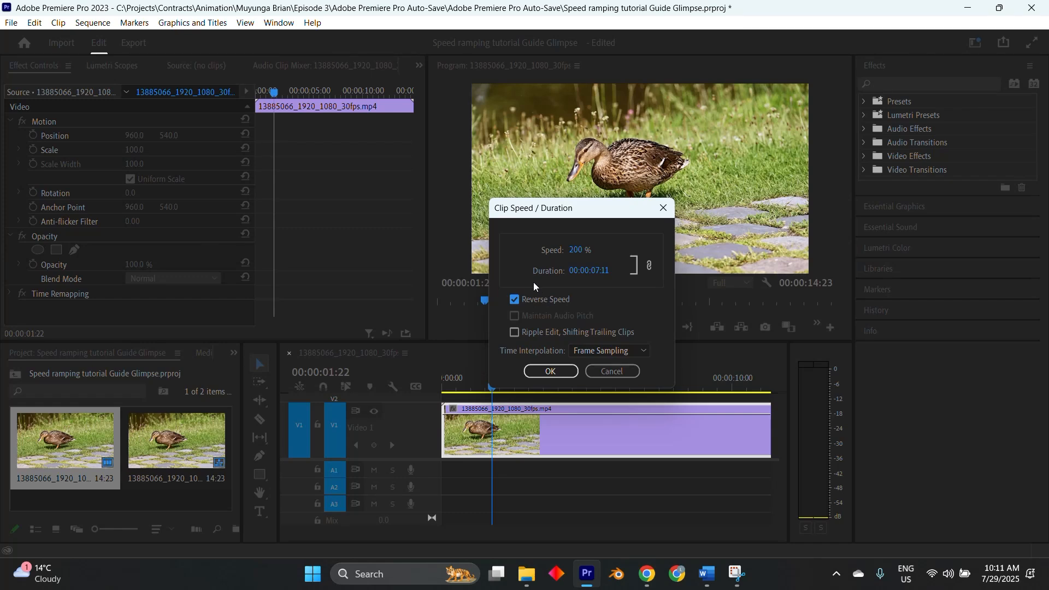
pyautogui.click(513, 301)
pyautogui.click(552, 371)
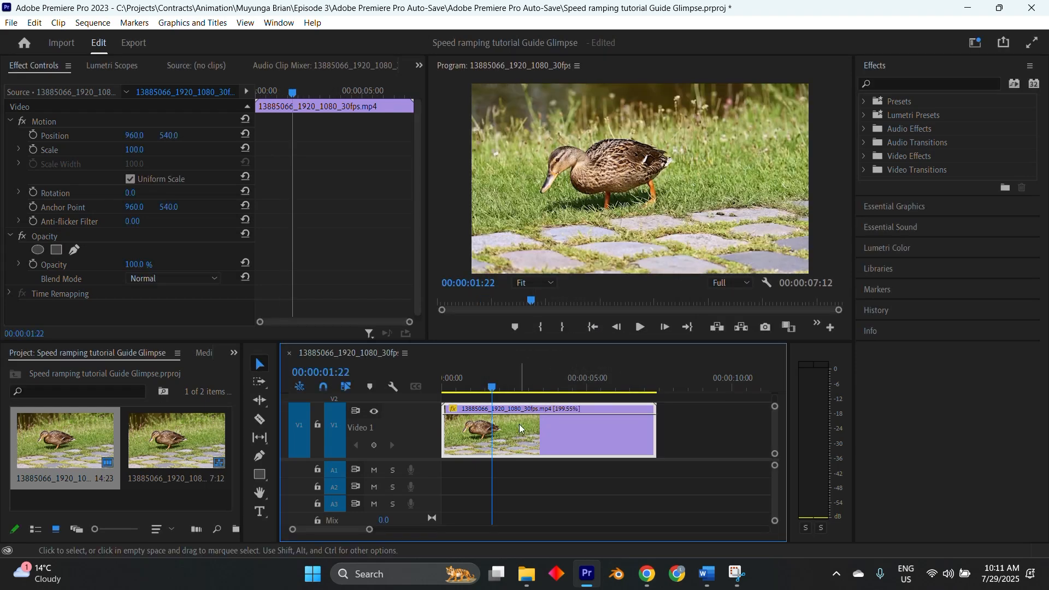
# Step: Play the sped-up duck clip to its end, then replay it from the start to about 00:00:05:14
pyautogui.press('space')
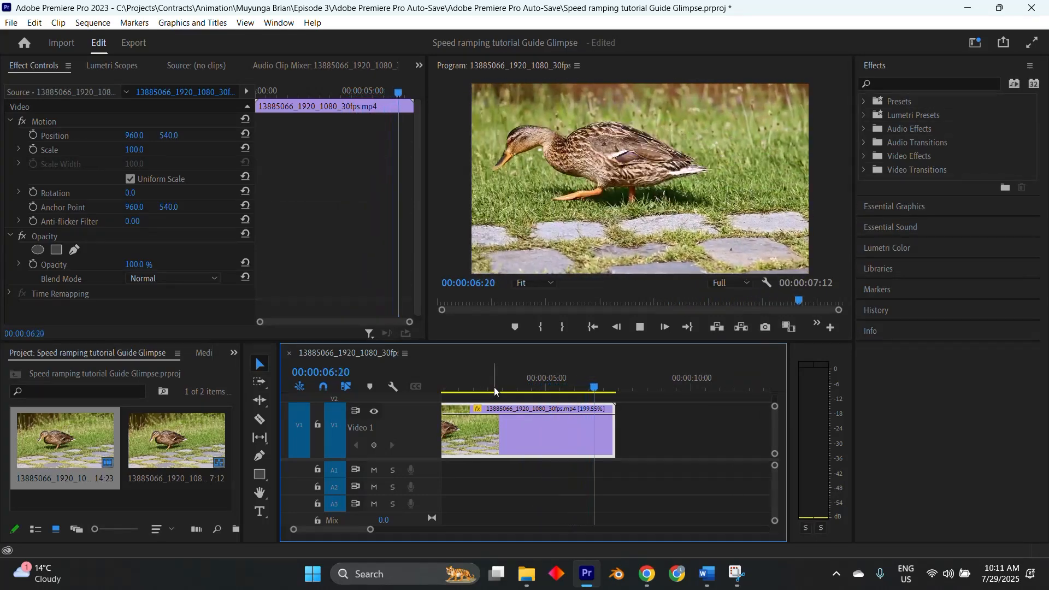
pyautogui.click(594, 326)
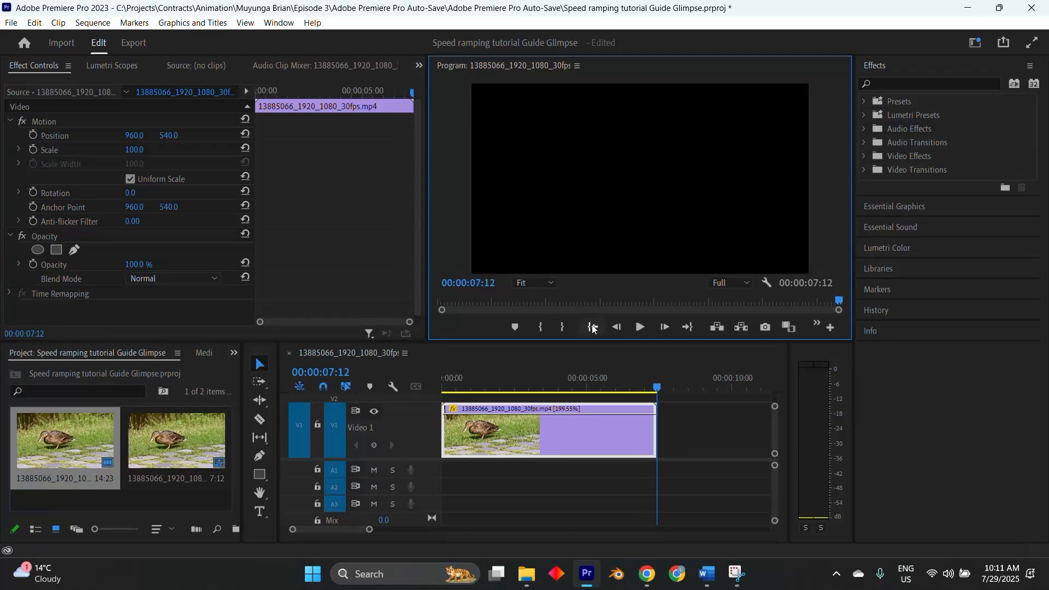
pyautogui.click(594, 328)
pyautogui.press('space')
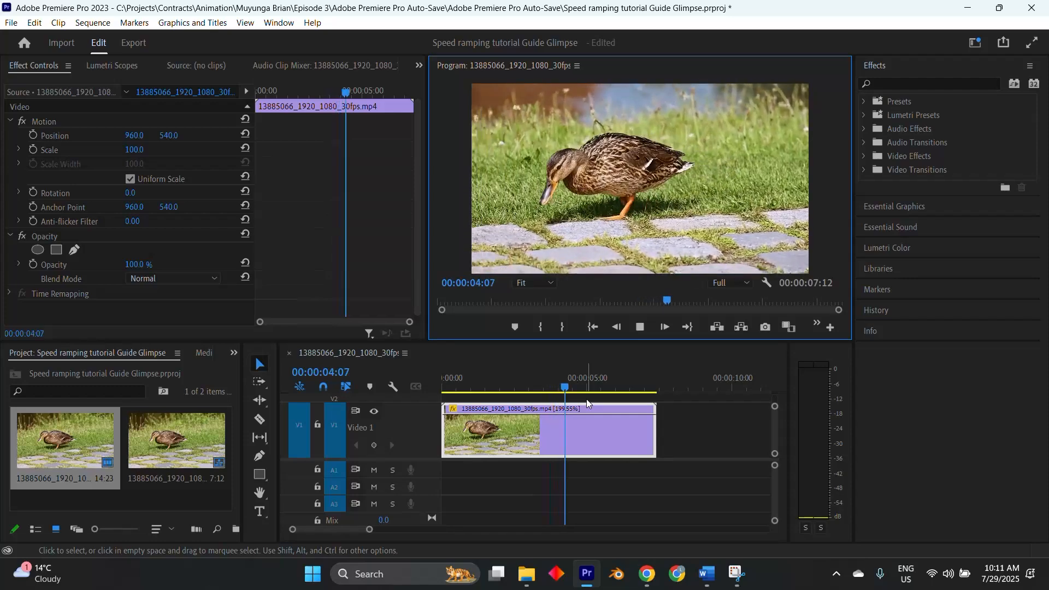
pyautogui.press('space')
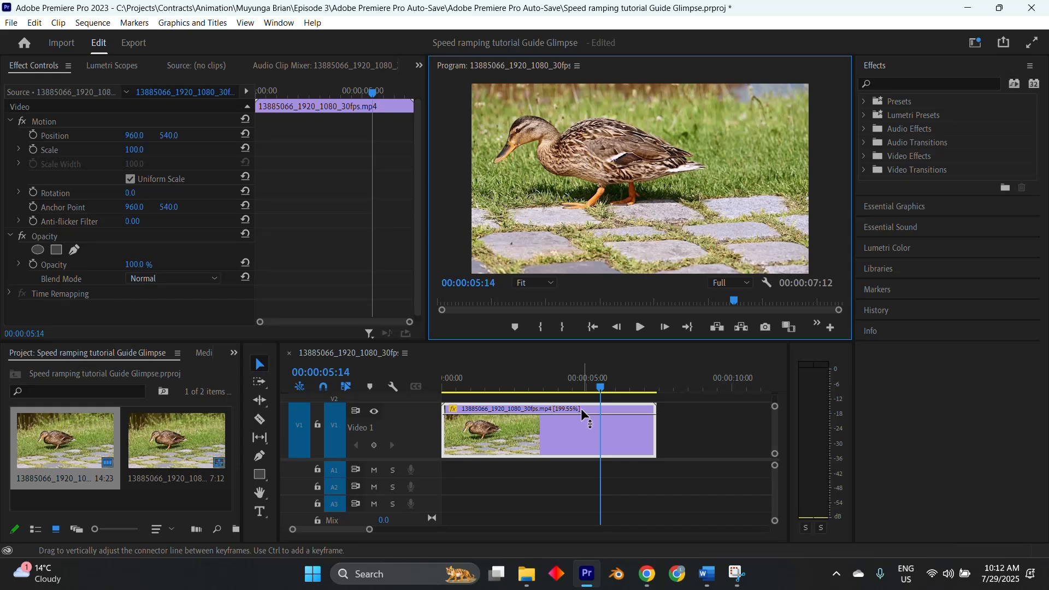
pyautogui.rightClick(599, 431)
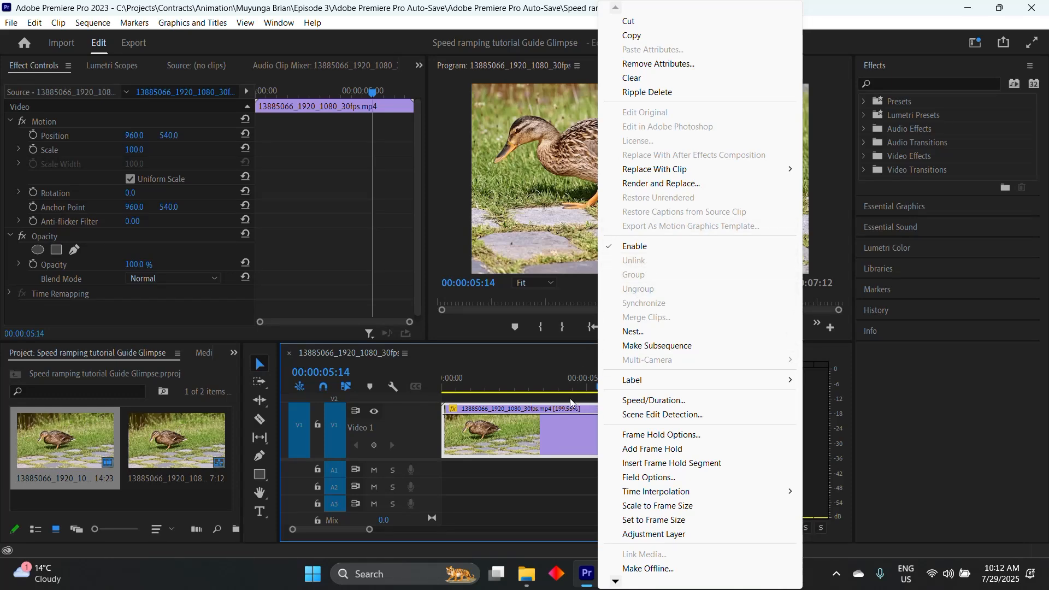
pyautogui.click(571, 438)
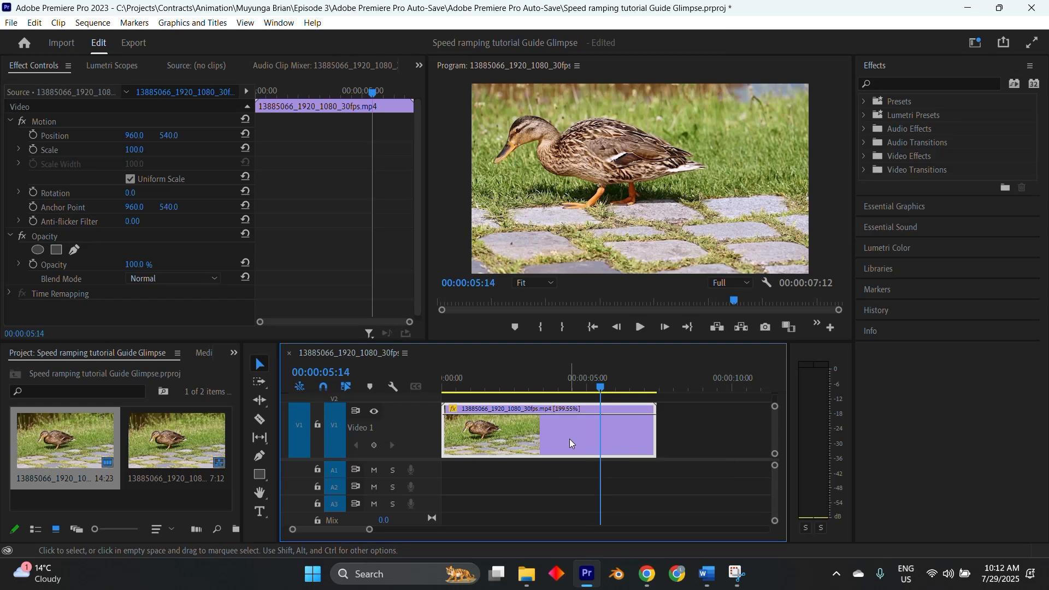
# Step: Play the uniformly sped-up clip twice from the sequence start to nearly its end
pyautogui.click(598, 330)
pyautogui.press('space')
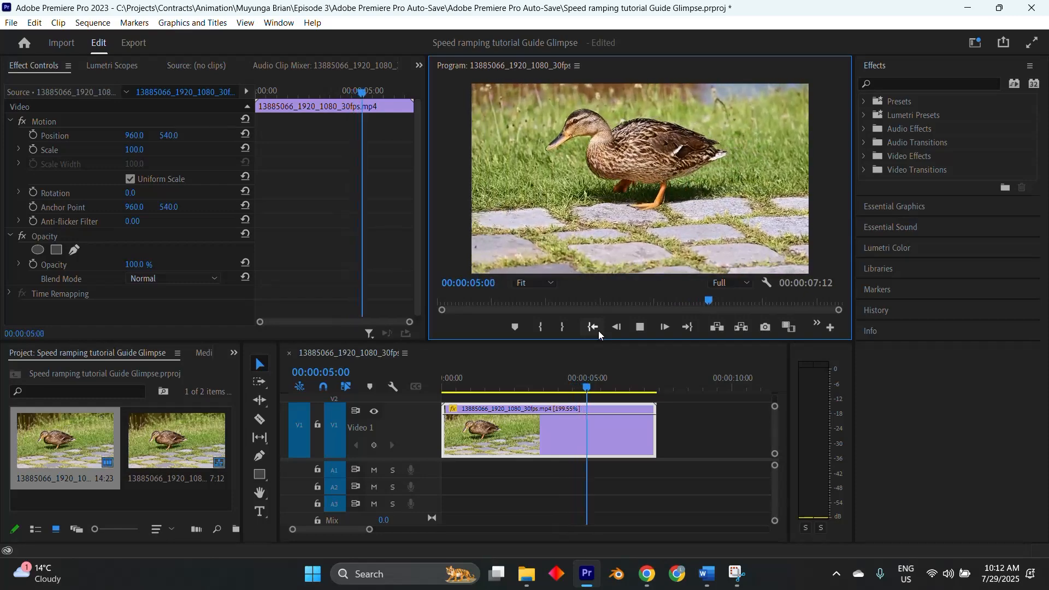
pyautogui.press('space')
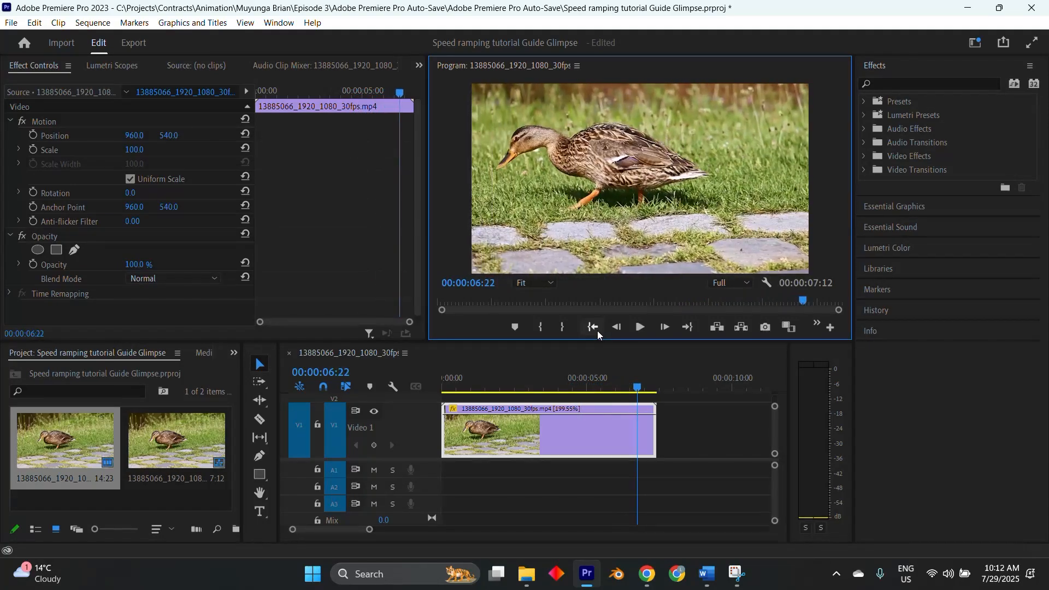
pyautogui.click(598, 330)
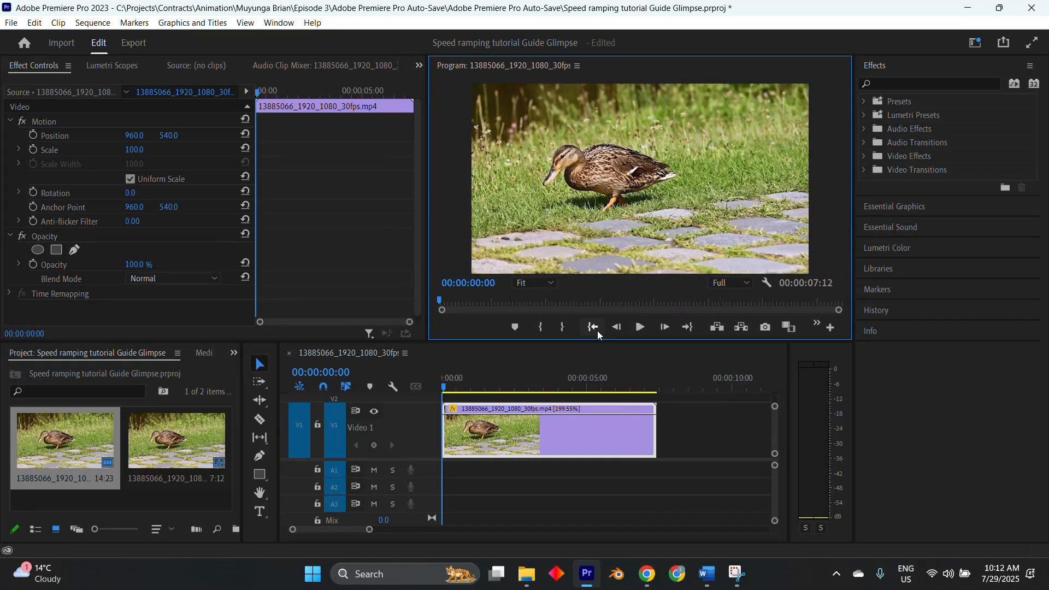
pyautogui.press('space')
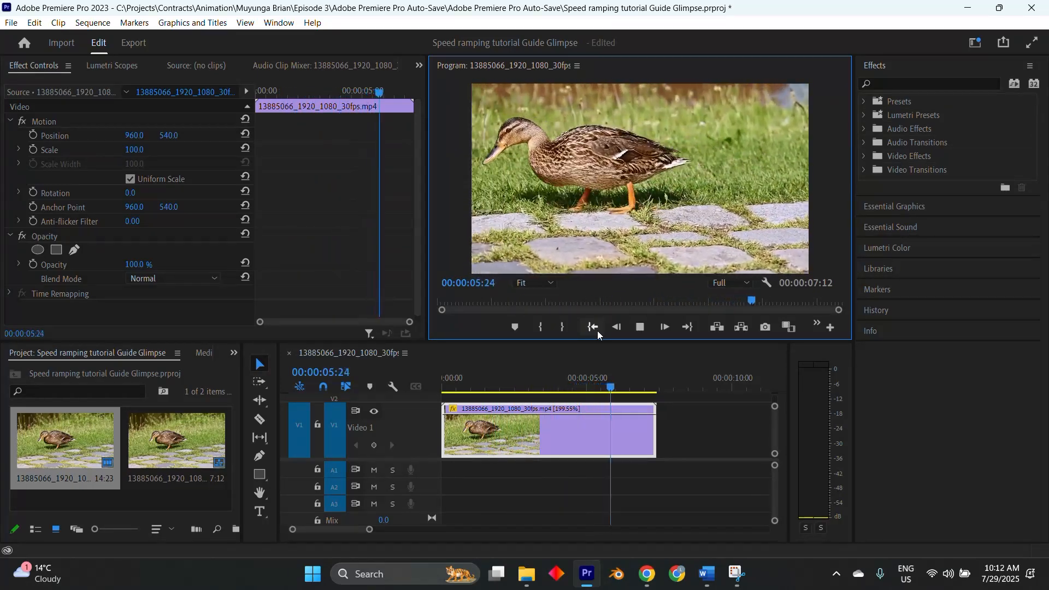
pyautogui.press('space')
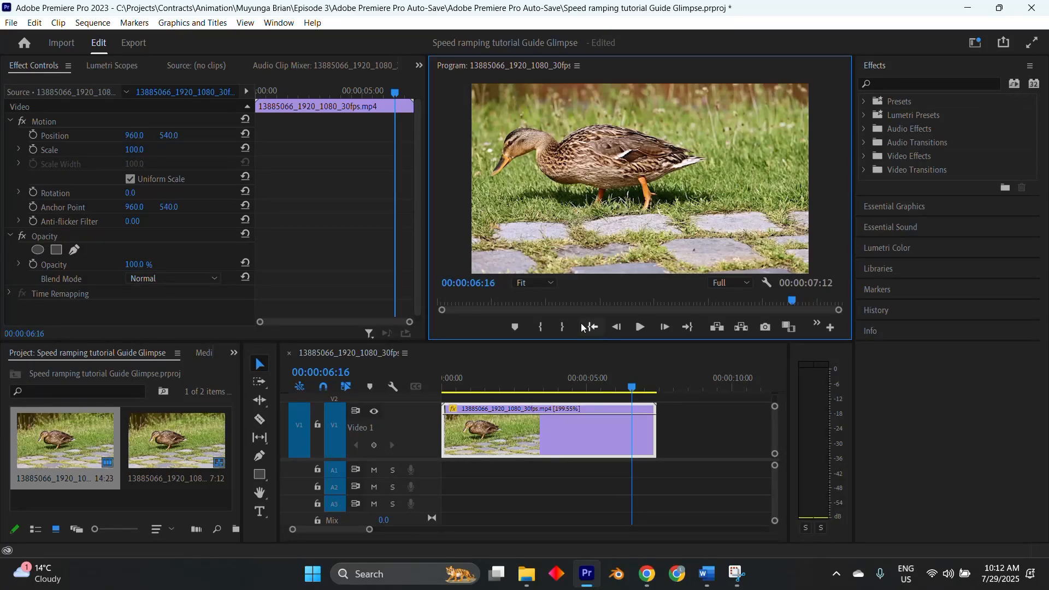
# Step: Restart playback from the sequence start several times to review the opening seconds of the sped-up clip
pyautogui.click(592, 326)
pyautogui.press('space')
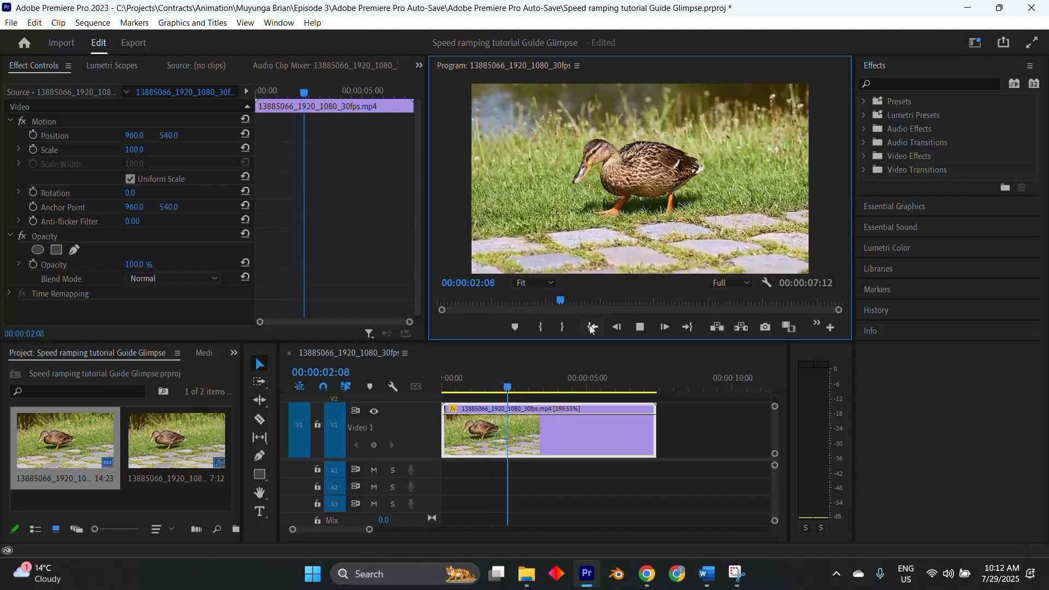
pyautogui.click(591, 328)
pyautogui.press('space')
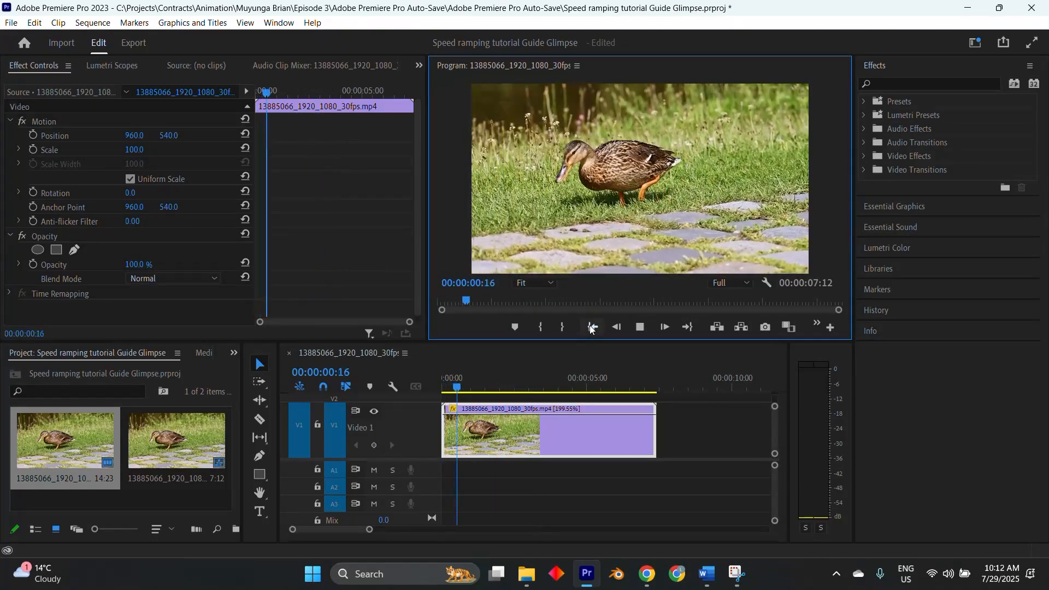
pyautogui.click(591, 328)
pyautogui.press('space')
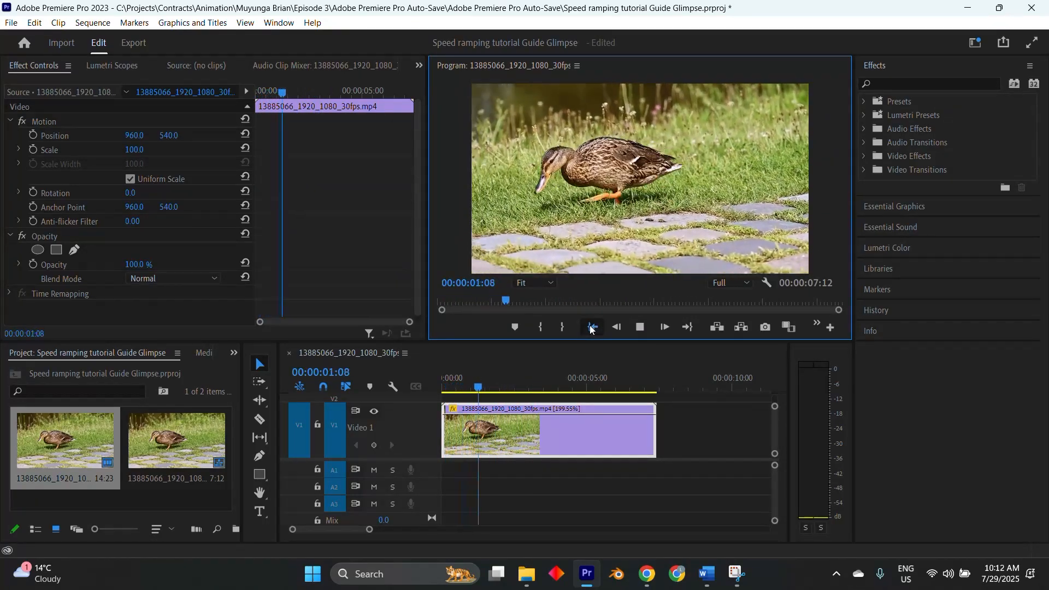
pyautogui.click(591, 327)
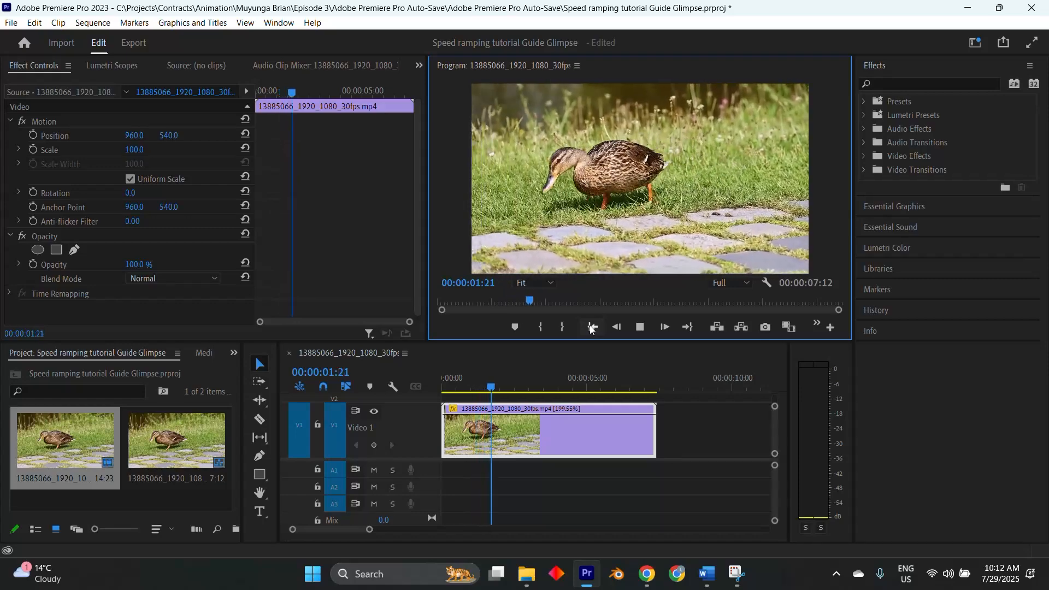